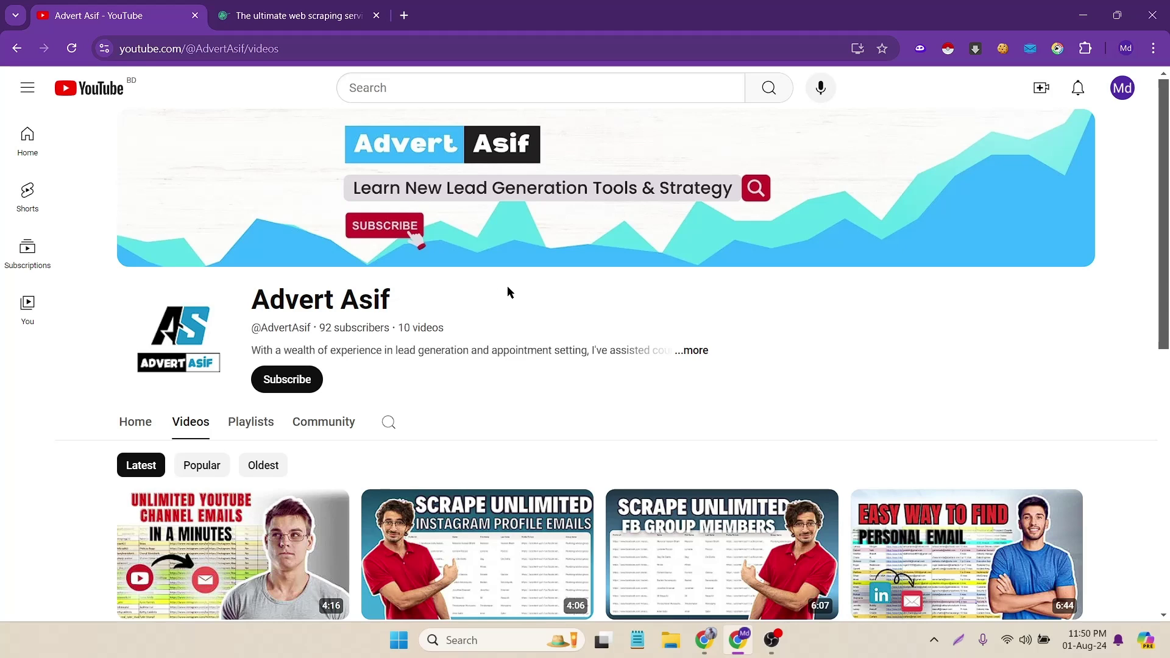
Switch to the leads-sniper.com tab beside the YouTube channel tab.
click(292, 15)
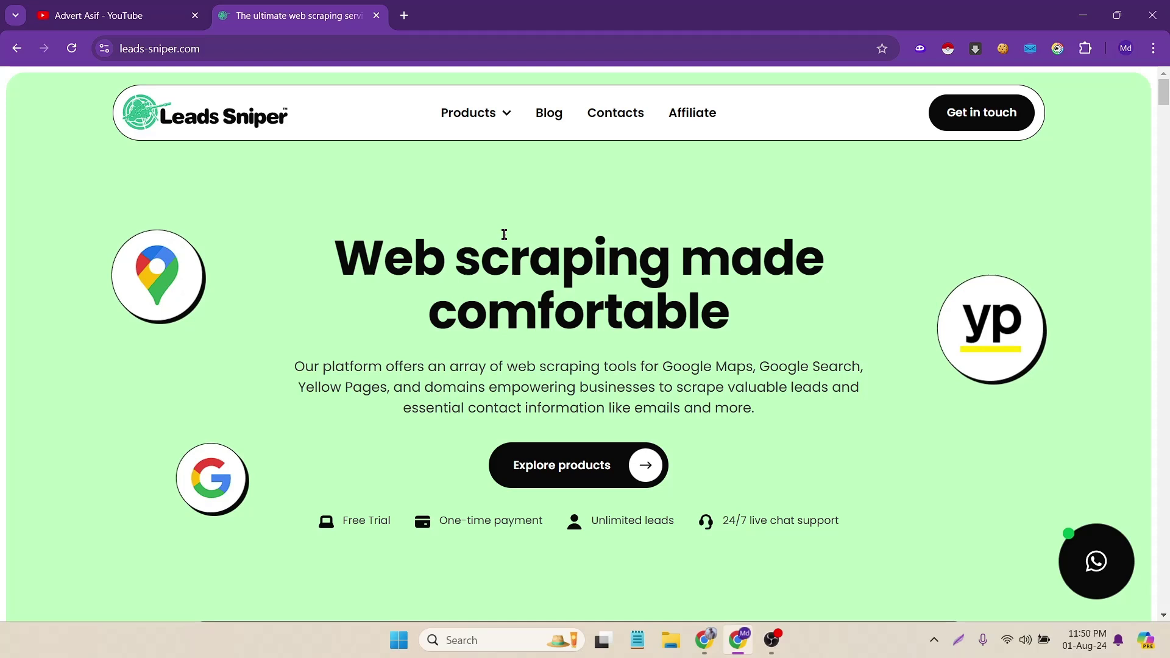
Bring up the Leads Sniper Products menu listing its four scraping tools.
mouse_move(509, 116)
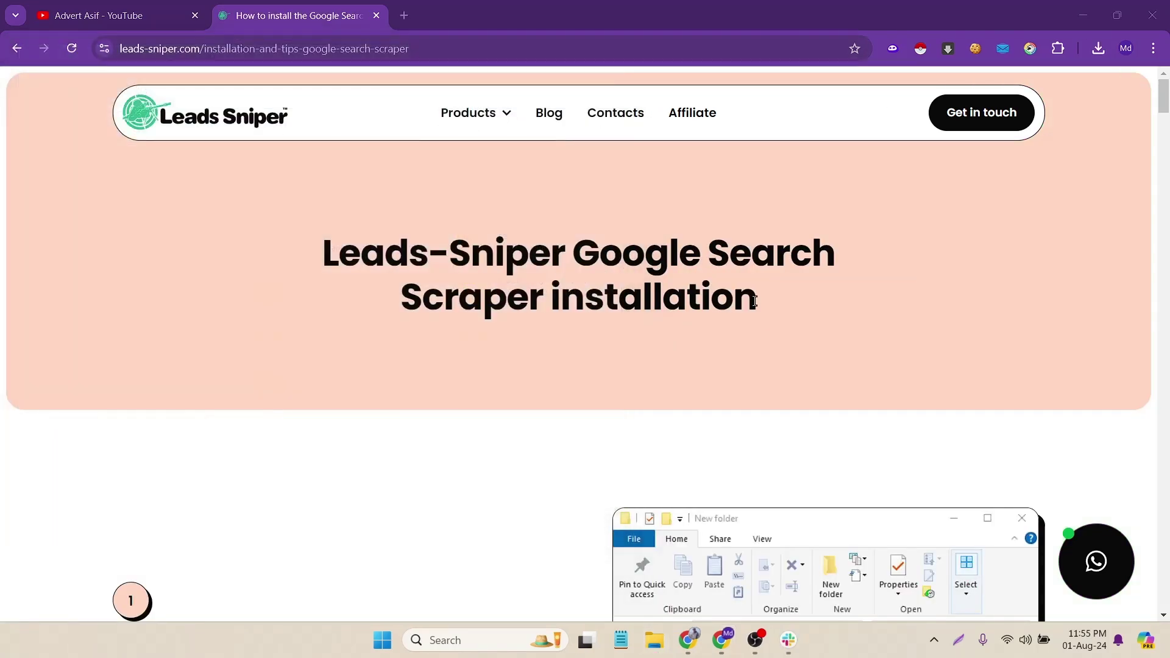
Open the Google Search scraper installation guide and download version 0.1.8.
click(757, 304)
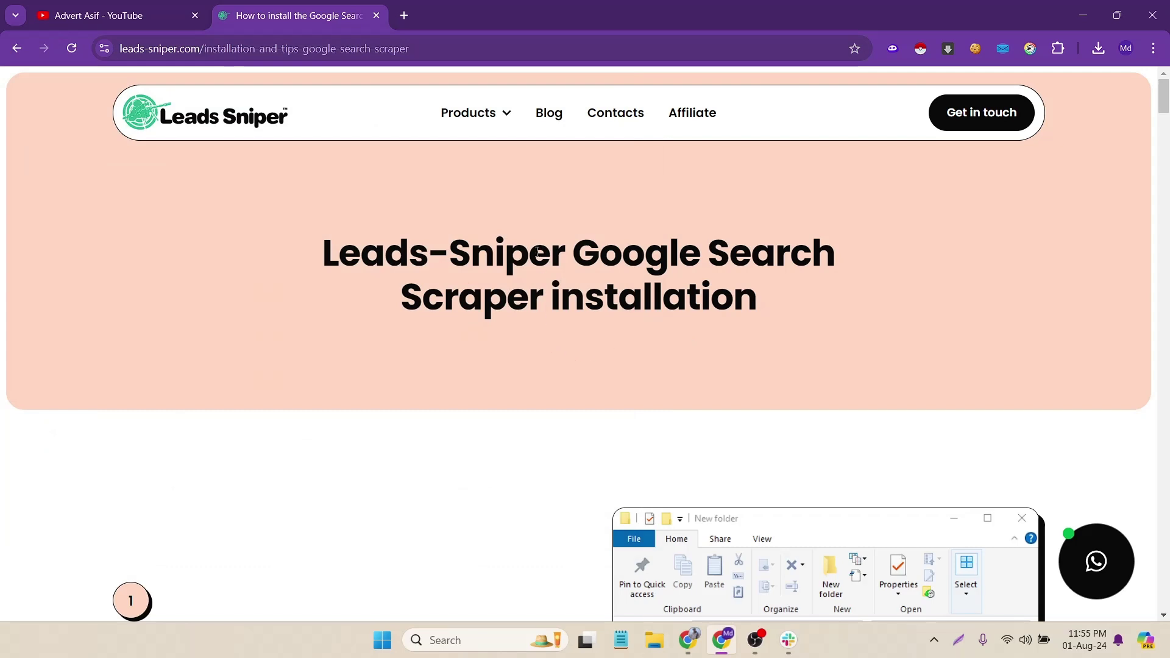
scroll(493, 321, down, 6)
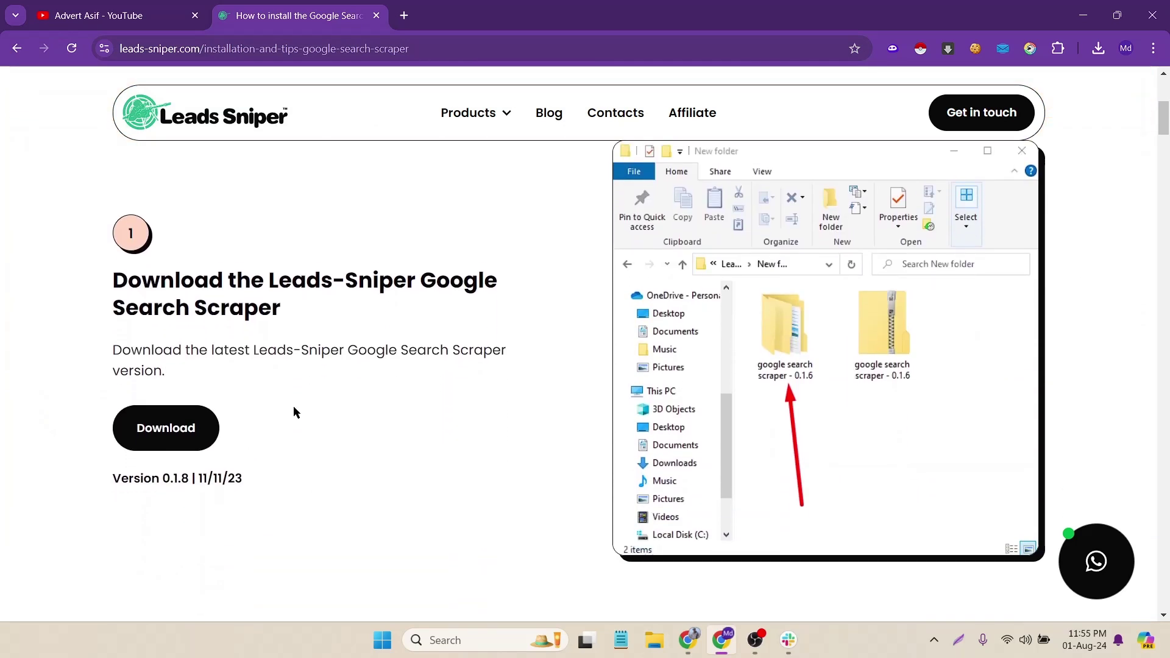
click(186, 401)
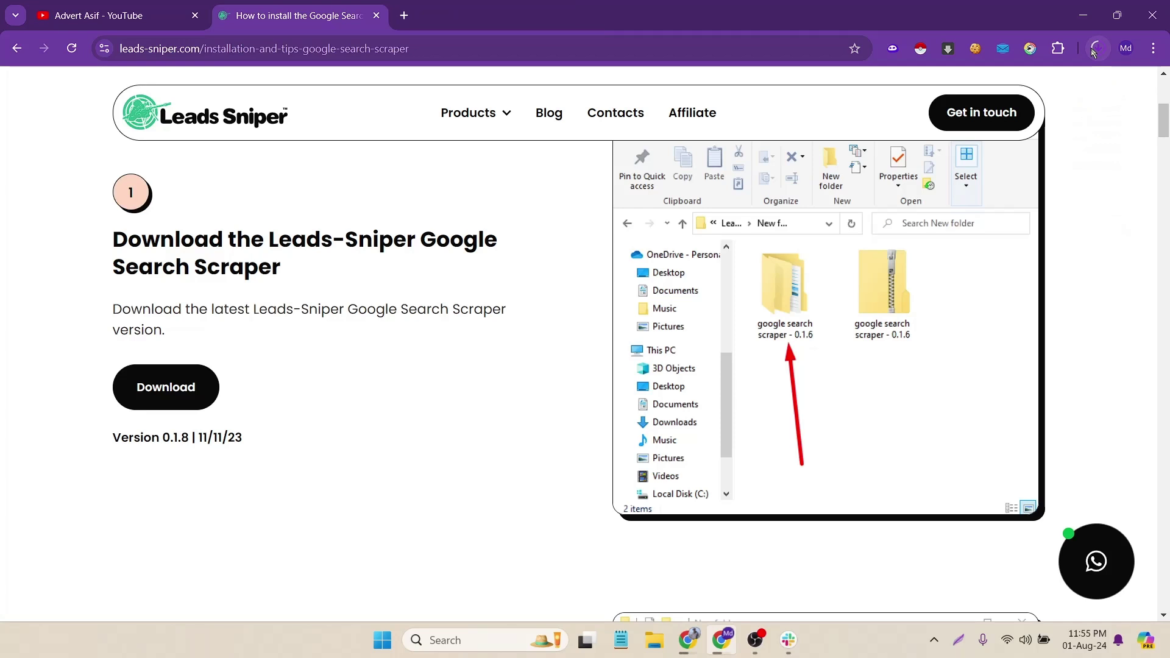
Confirm in Chrome's download list that the scraper zip finished downloading.
click(1096, 49)
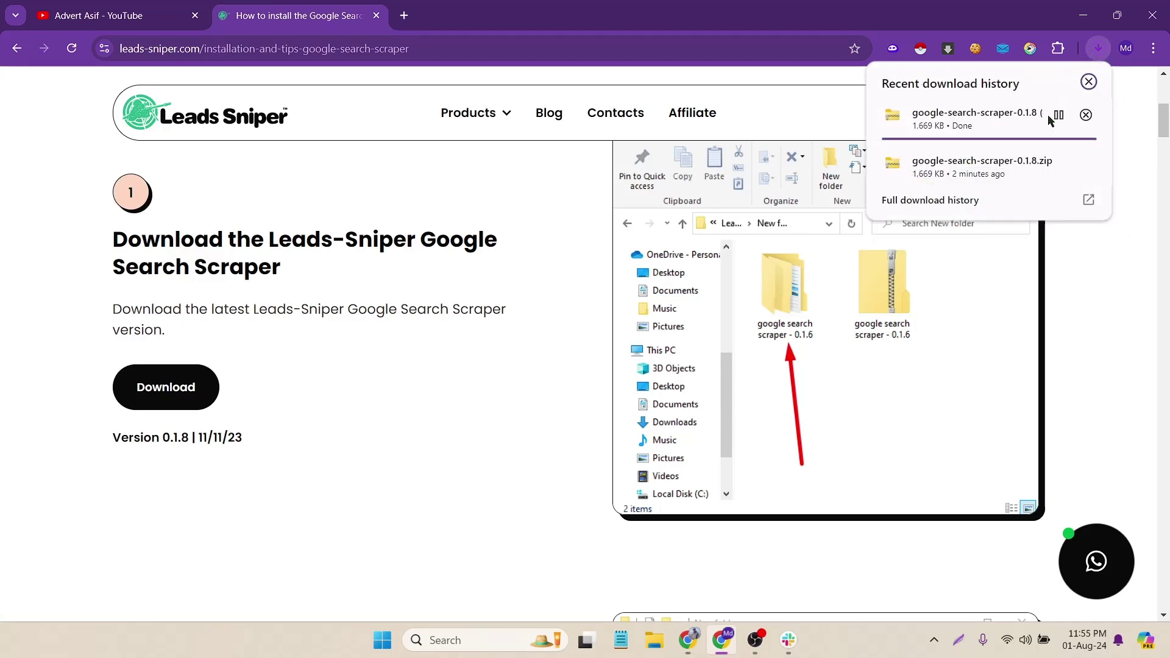
click(428, 294)
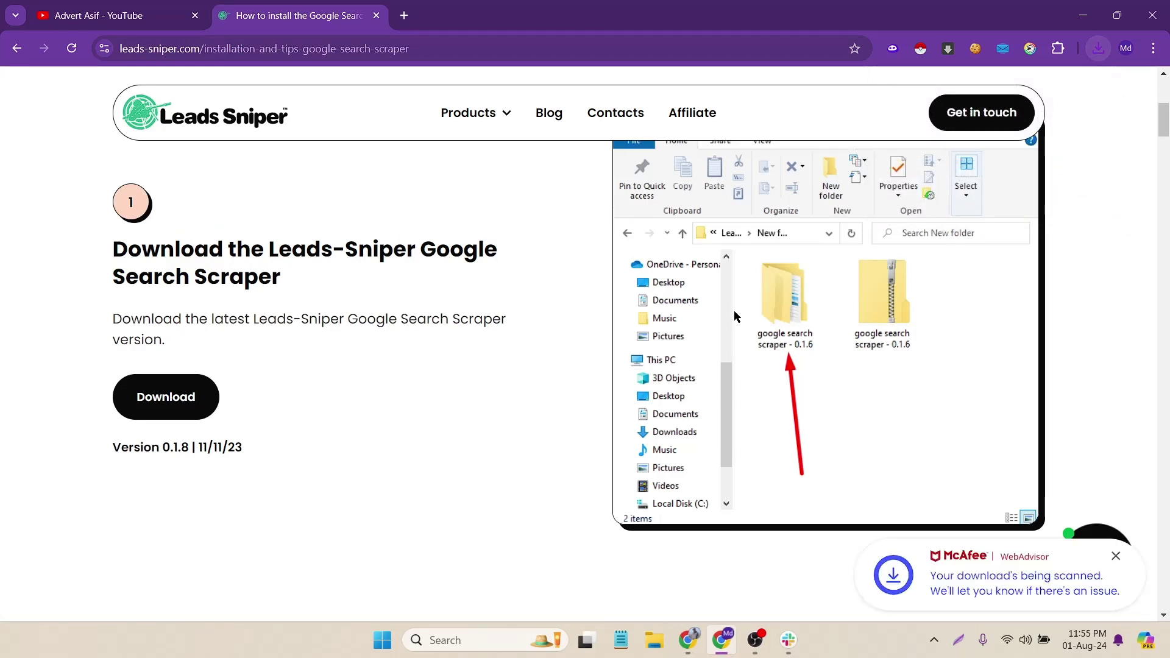
scroll(737, 316, up, 2)
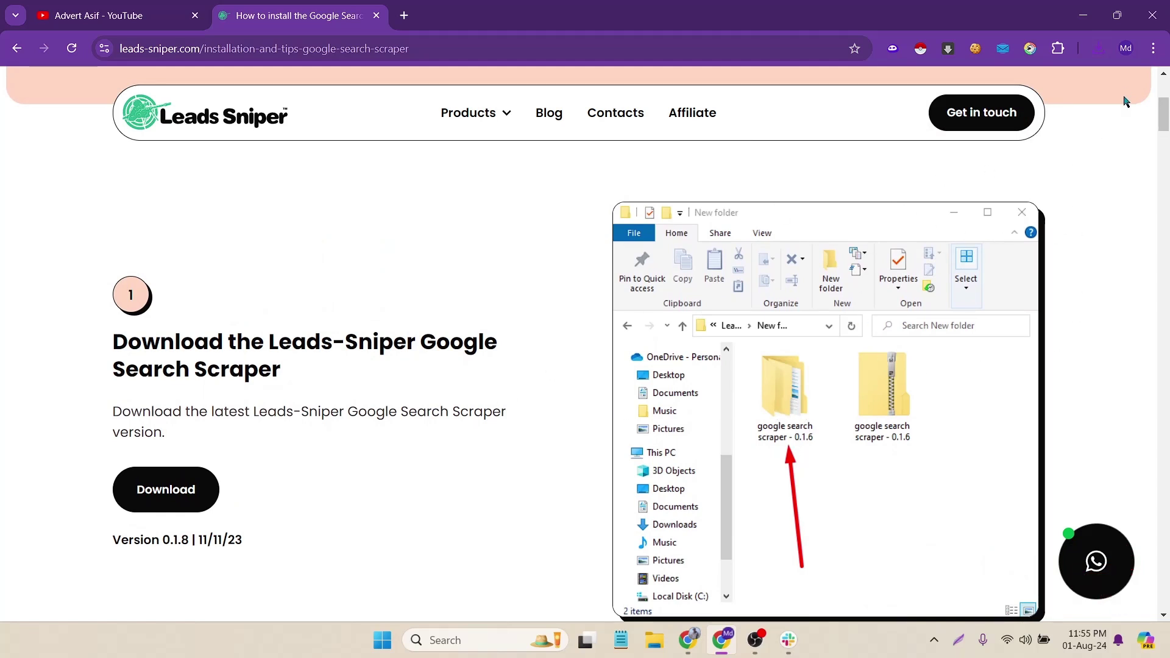
Open Chrome's Manage extensions page from the extensions menu.
click(1058, 49)
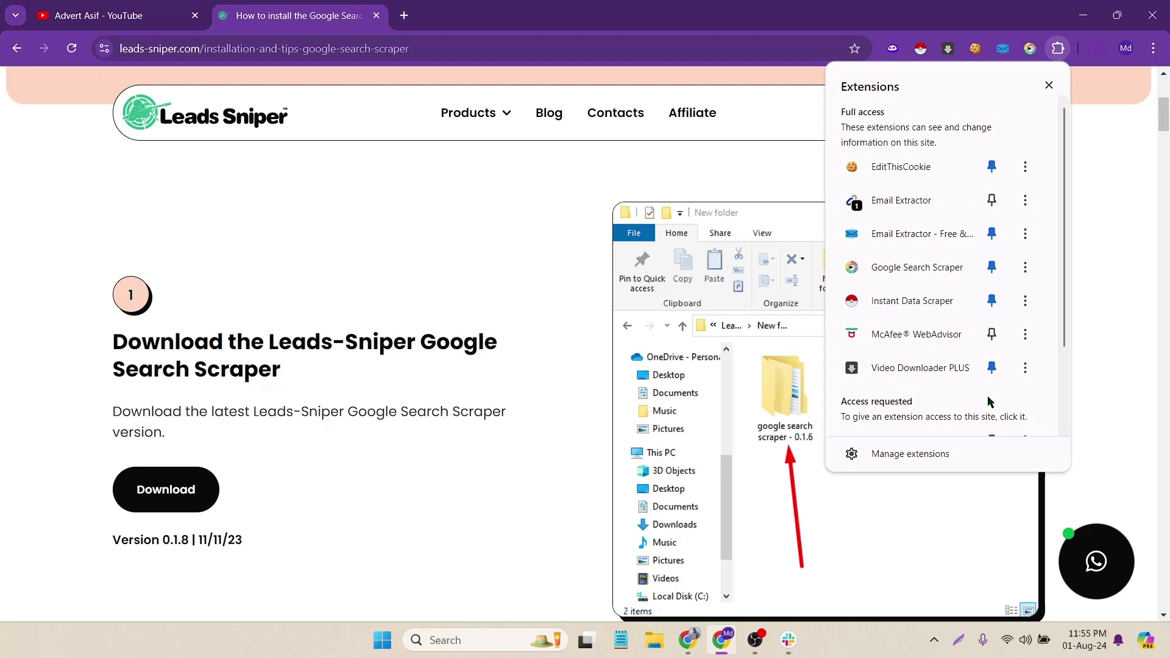
scroll(991, 404, down, 1)
click(949, 452)
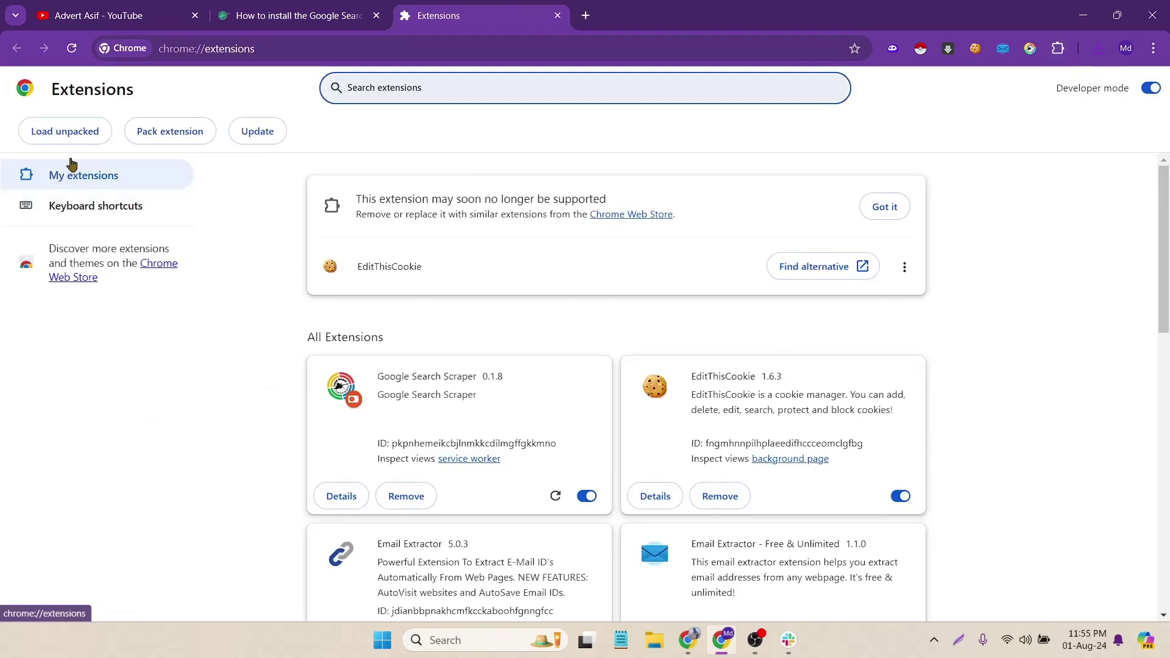
Load unpacked from Downloads > google-search-scraper-0.1.8 > Installation file folder.
click(64, 134)
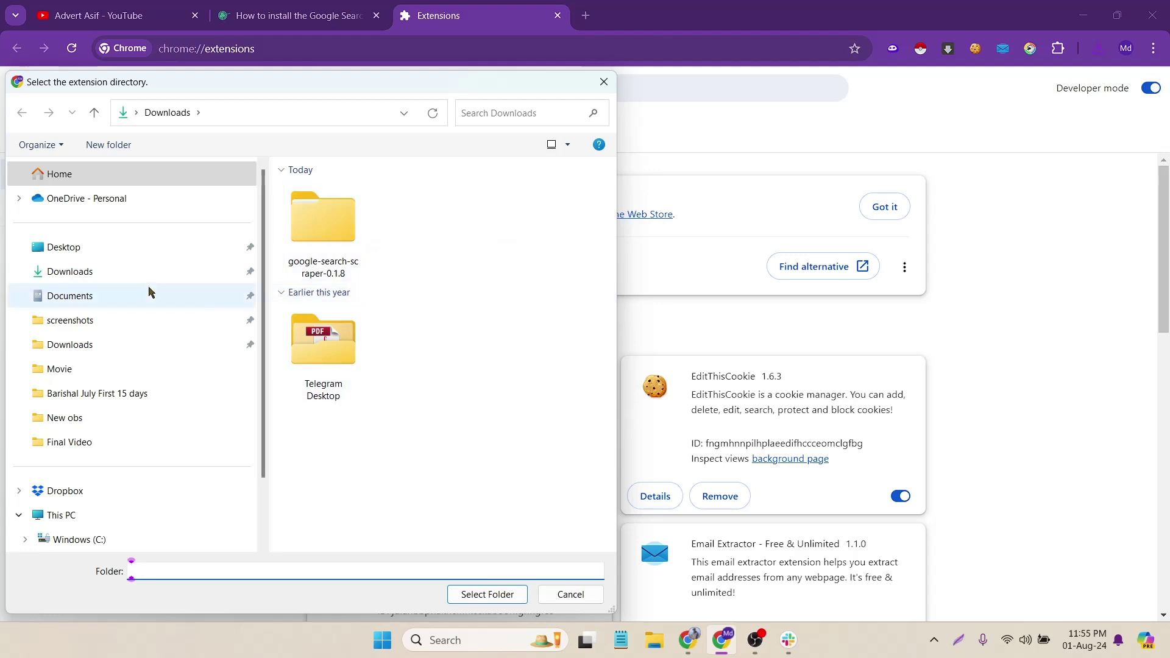
click(112, 273)
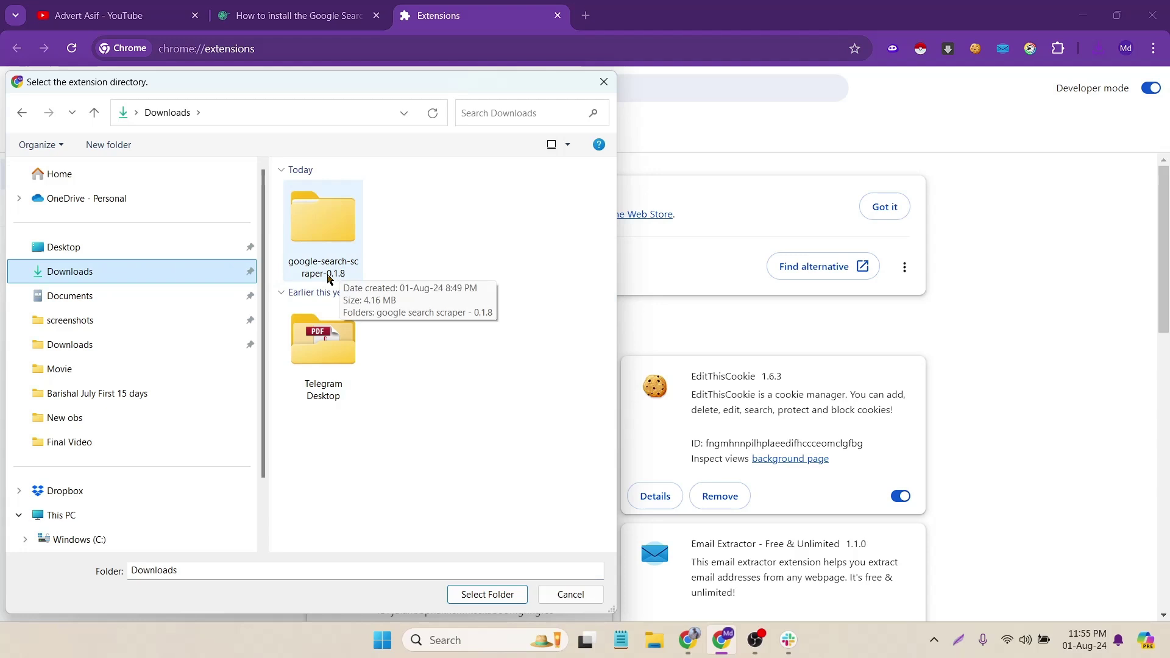
double_click(327, 249)
double_click(352, 215)
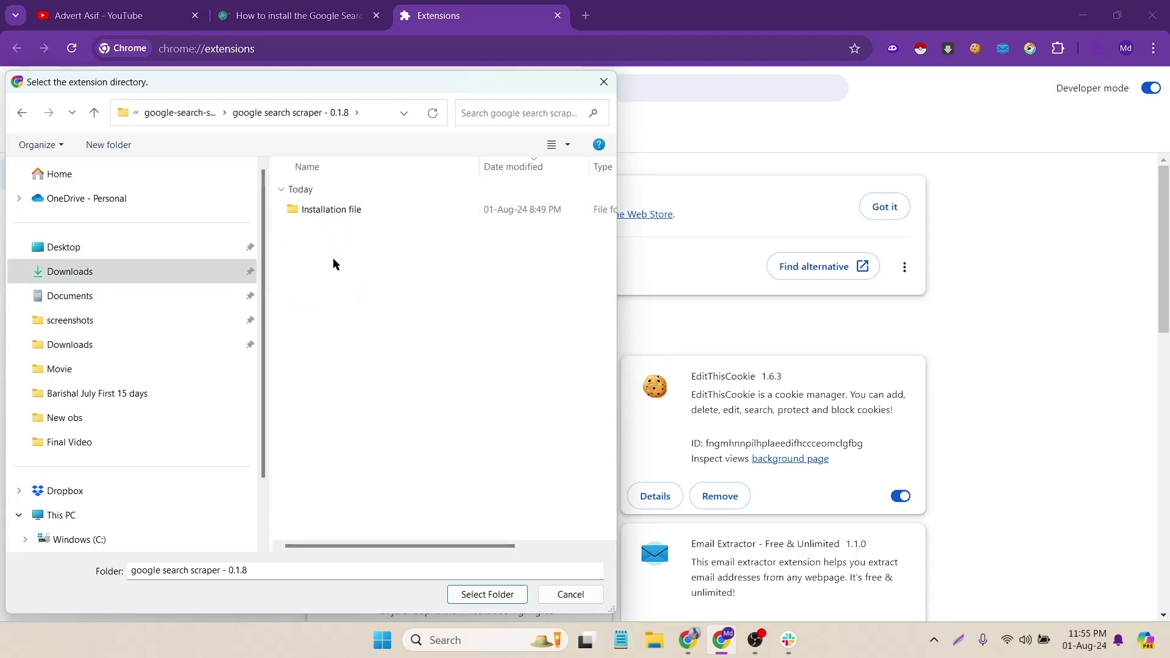
click(332, 210)
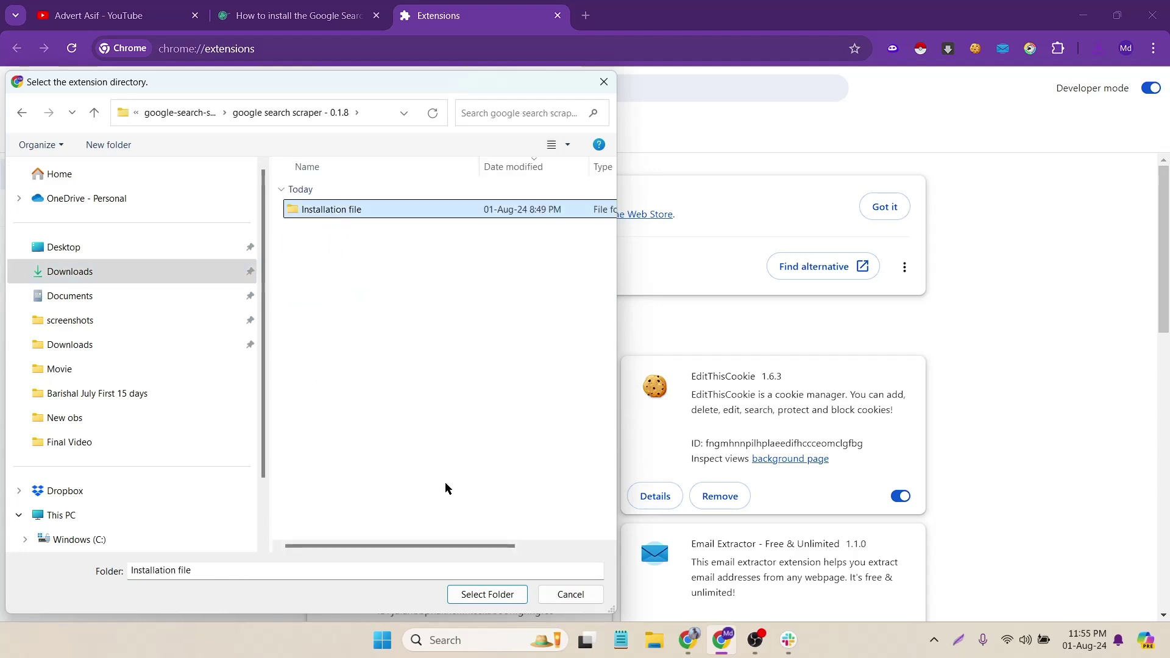
click(485, 595)
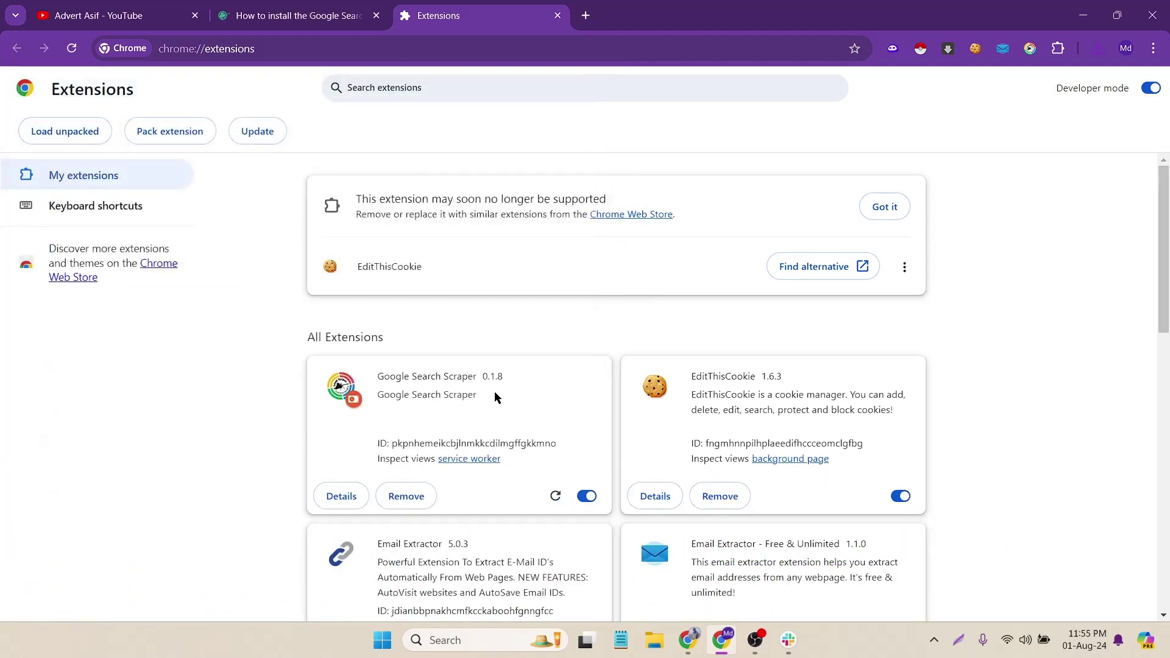
Close the extensions and installation guide tabs and switch to the Titk tok Emails spreadsheet window.
click(557, 14)
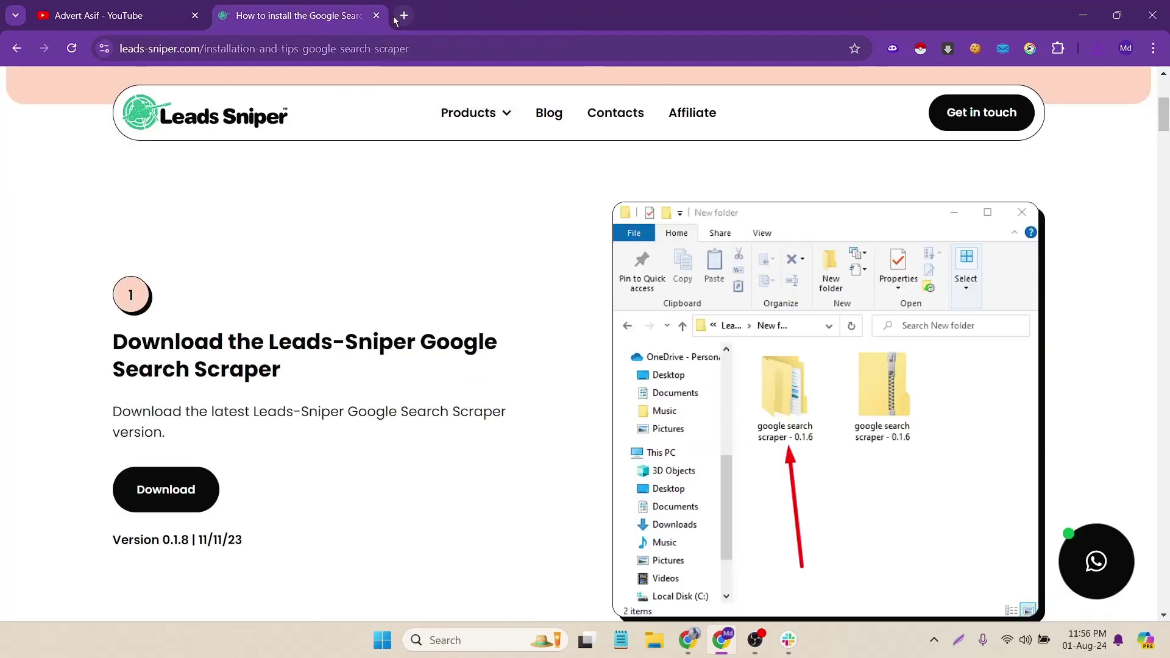
click(376, 15)
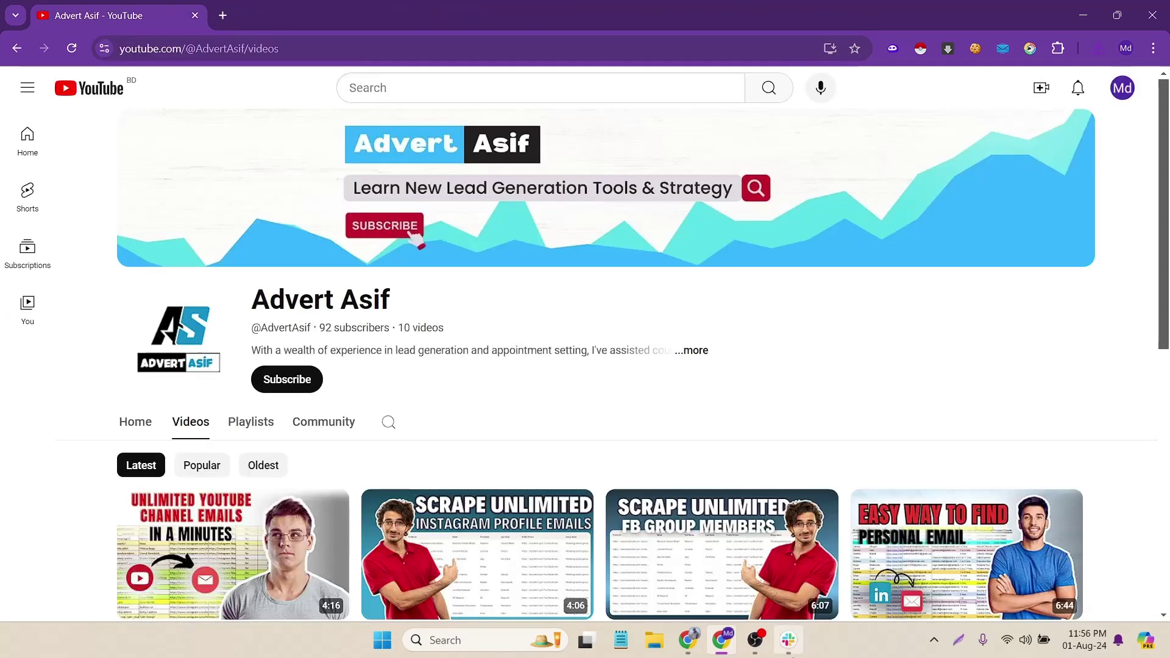
click(783, 557)
click(736, 337)
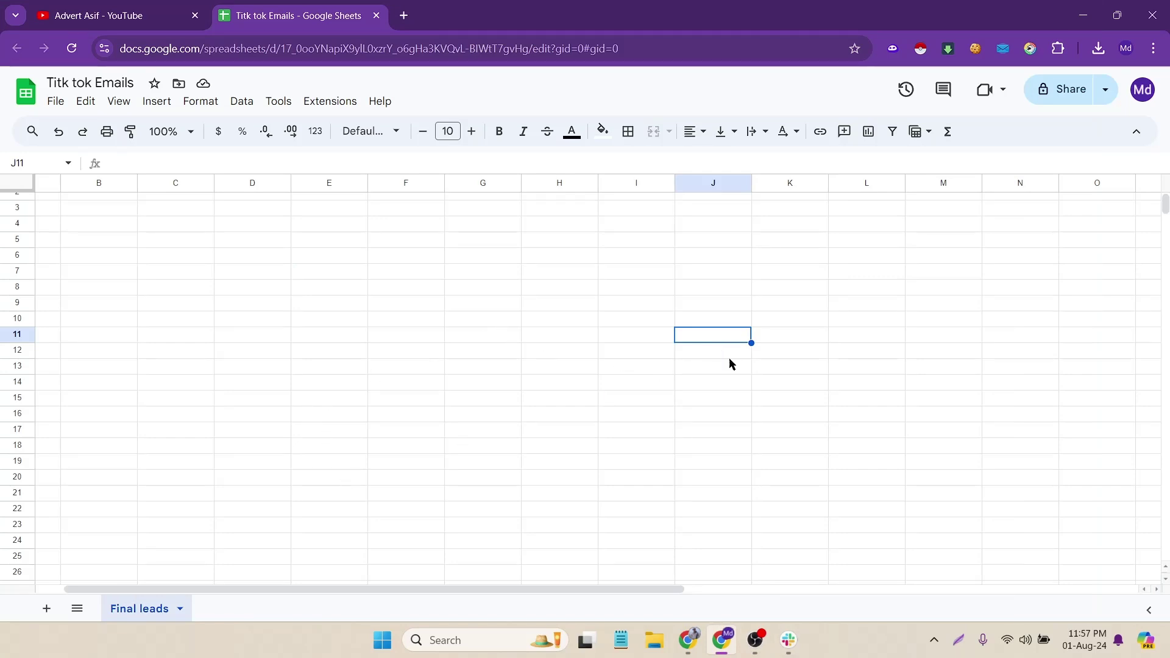
Select cell G20 in the empty Final leads sheet and briefly check the scraper popup.
scroll(943, 362, up, 1)
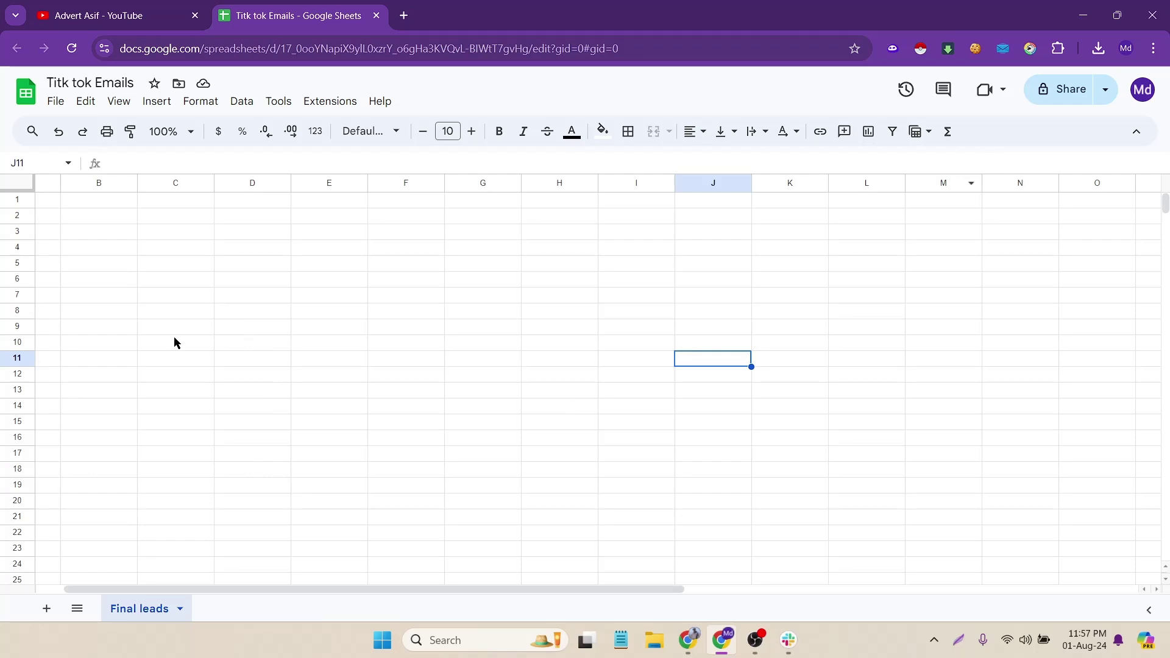
click(508, 506)
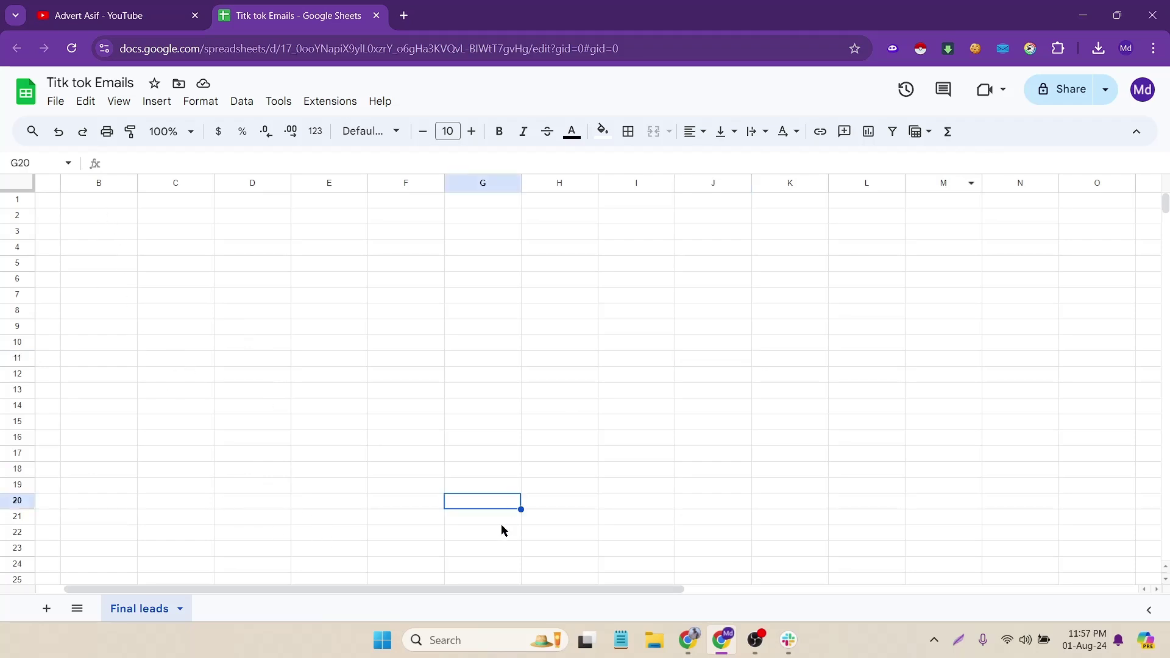
click(1031, 48)
click(972, 279)
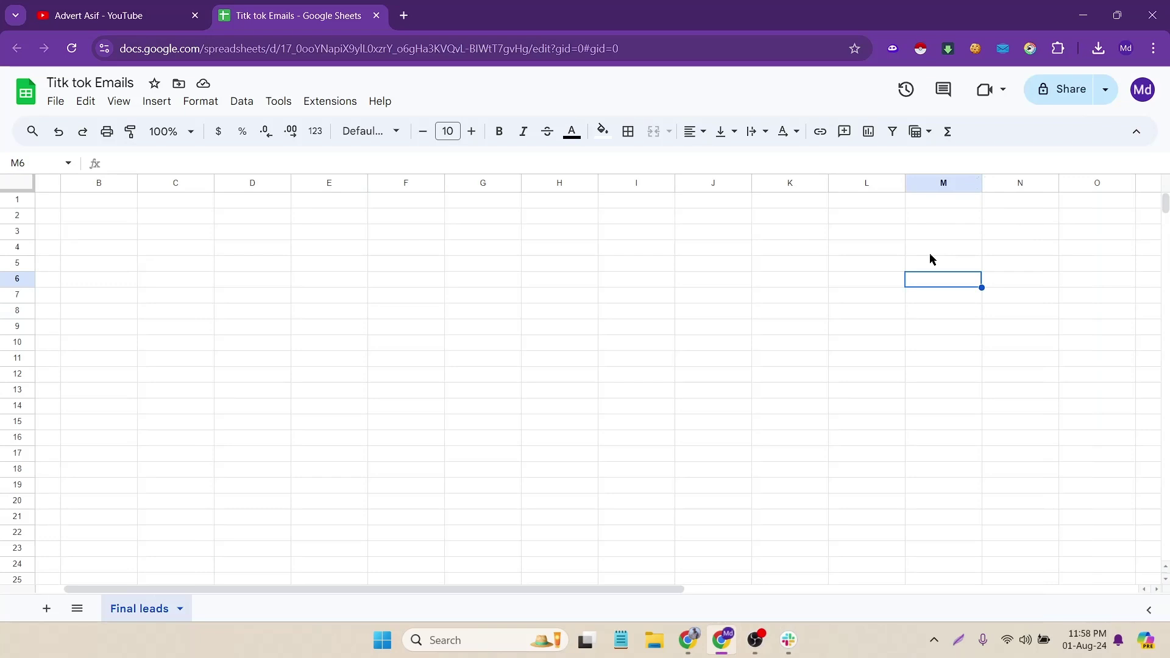
Enter 'salon in new york' and 'salon in denver' as two keyword lines in the scraper popup.
click(1031, 50)
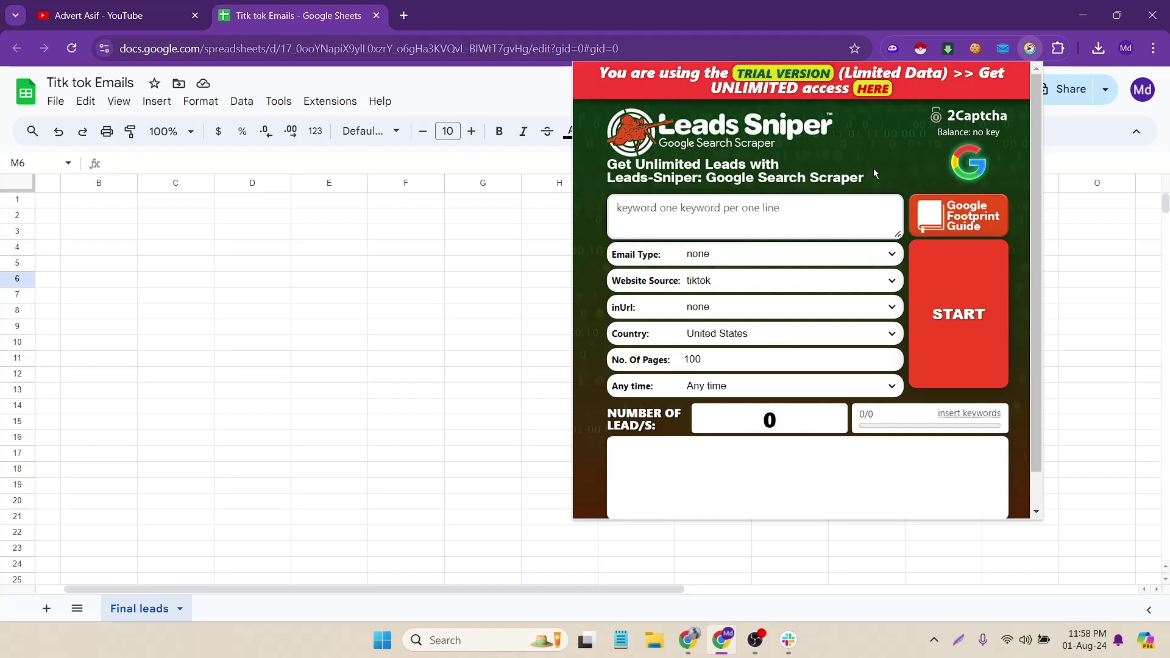
click(732, 213)
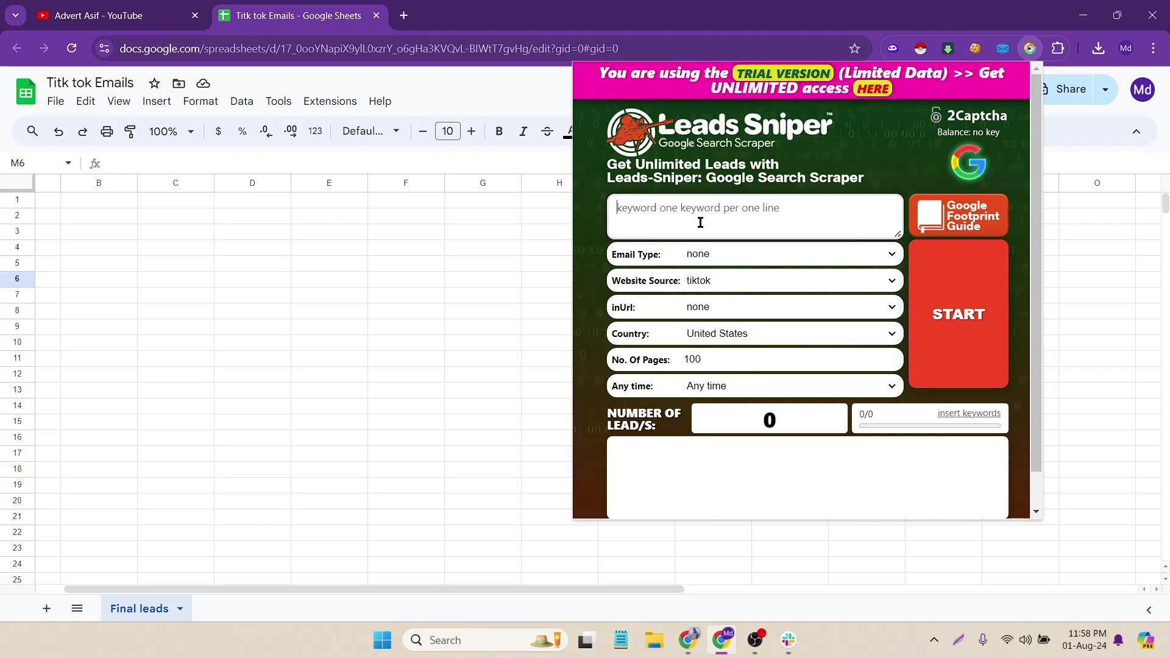
key(Escape)
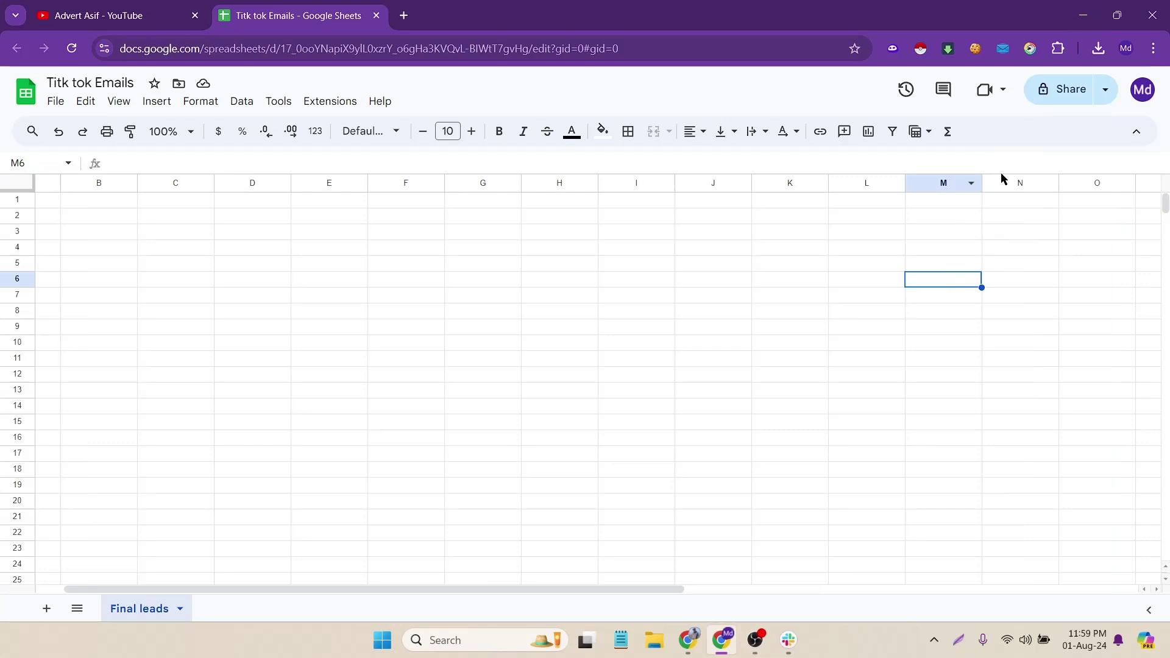
click(1030, 50)
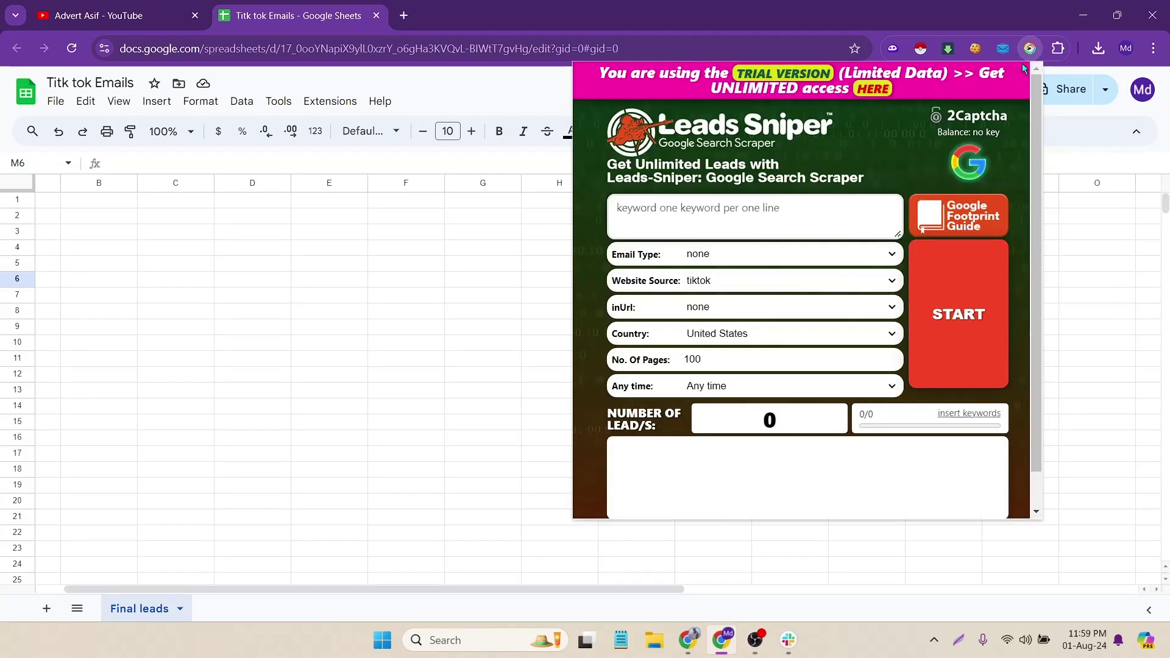
click(741, 207)
text(salon in new york,)
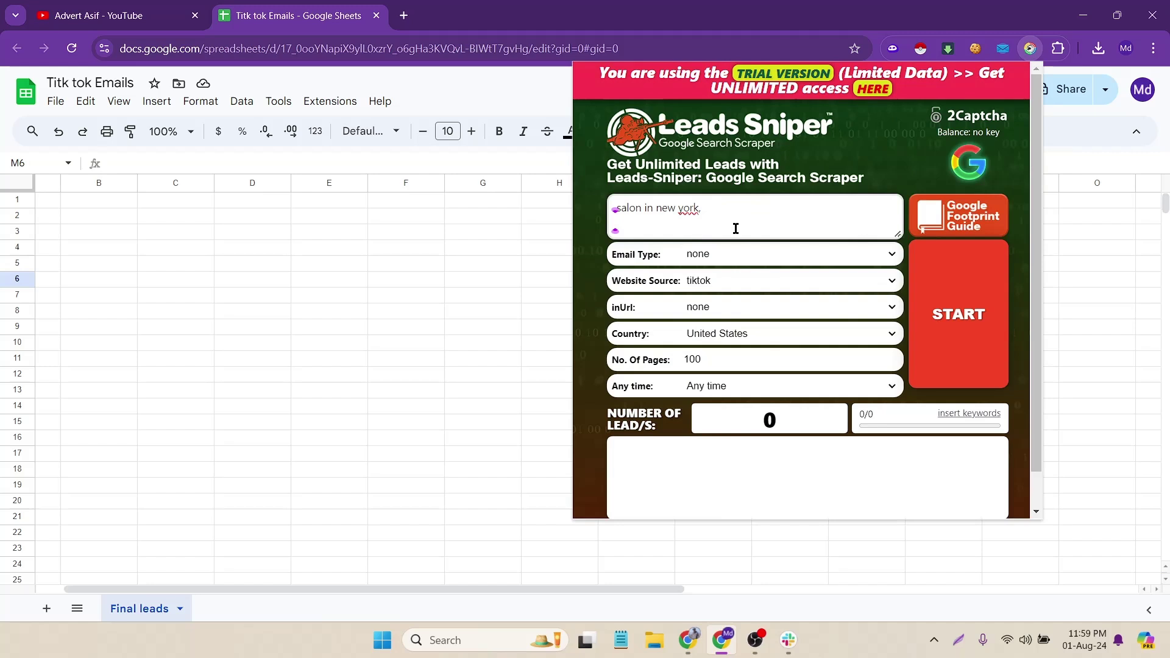
text(salon in new york,)
double_click(689, 217)
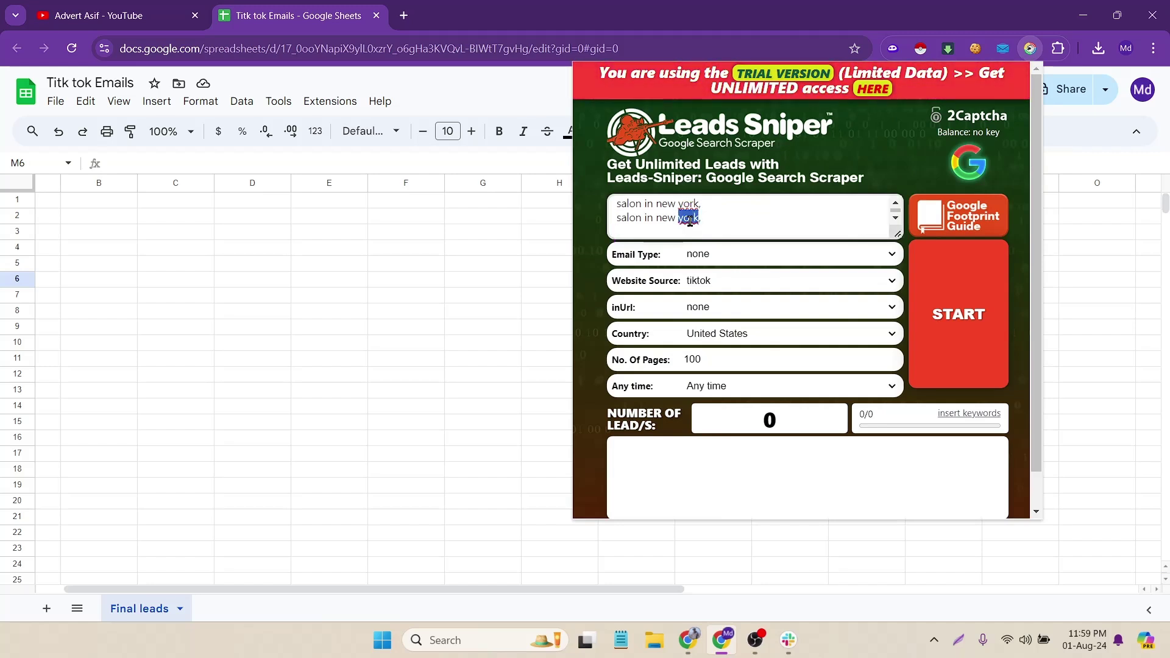
key(BackSpace)
key(BackSpace)
key(BackSpace)
key(BackSpace)
key(BackSpace)
text(de)
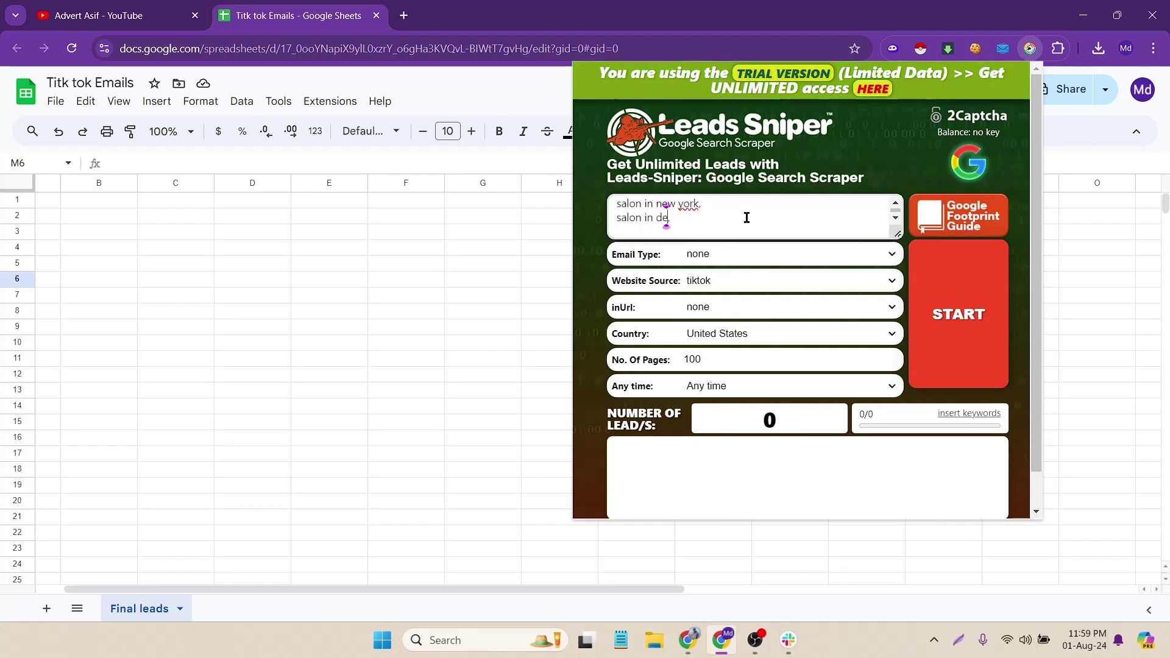
text(nver,)
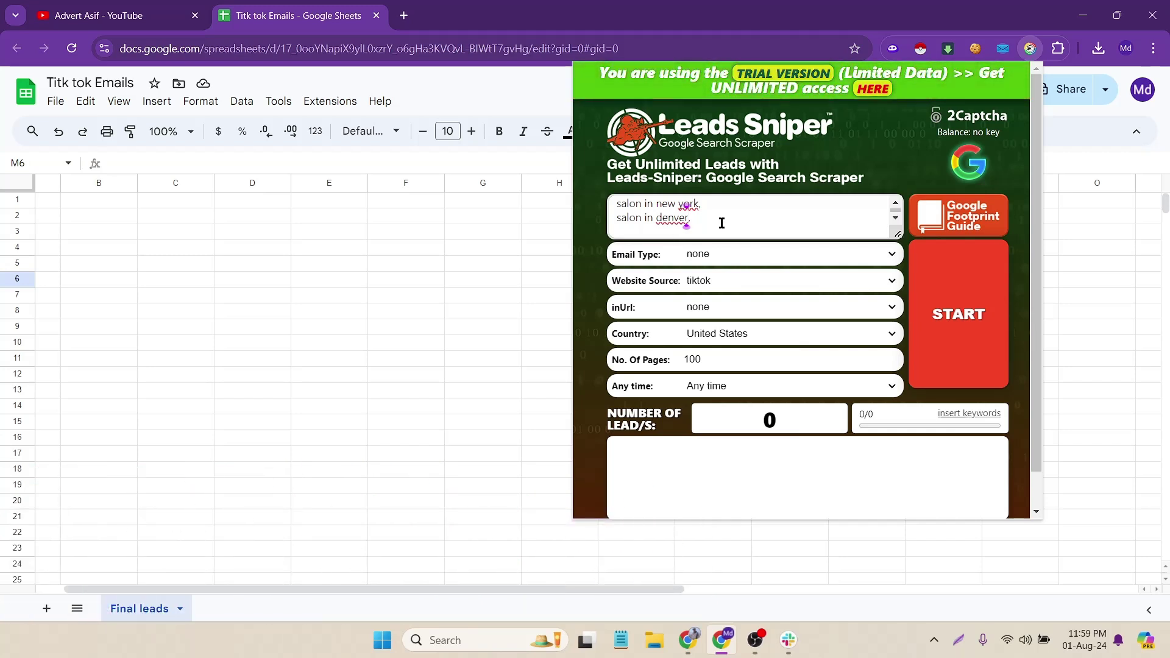
Set Email Type to Public Emails, inUrl to none, check No. Of Pages and keep Any time.
click(743, 253)
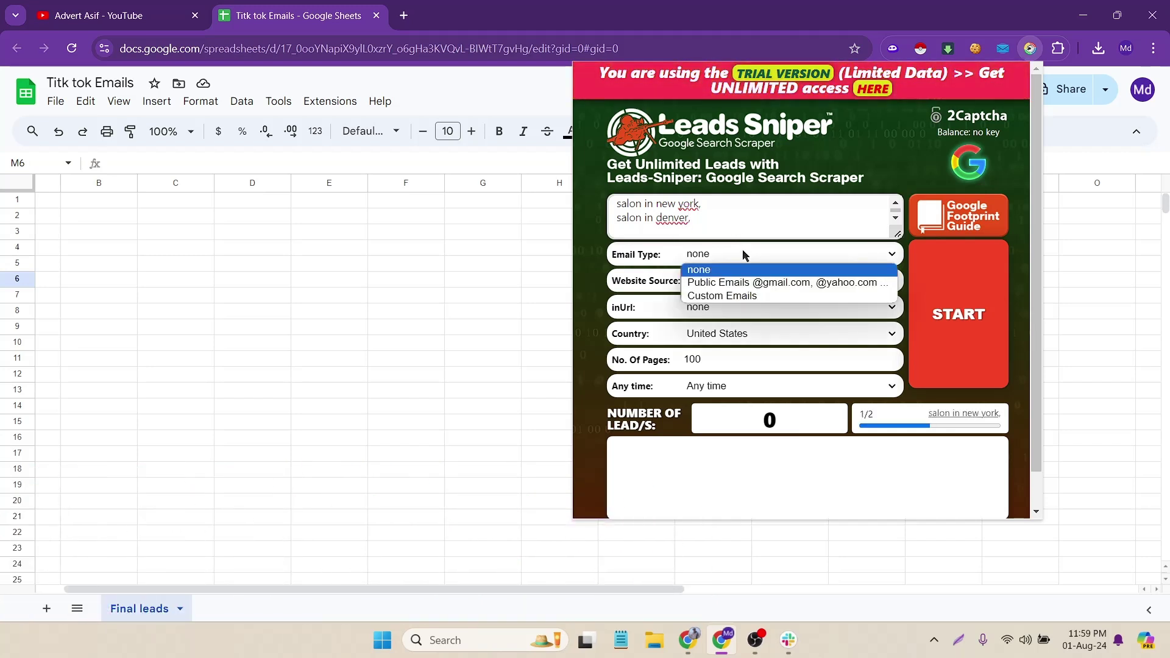
click(719, 283)
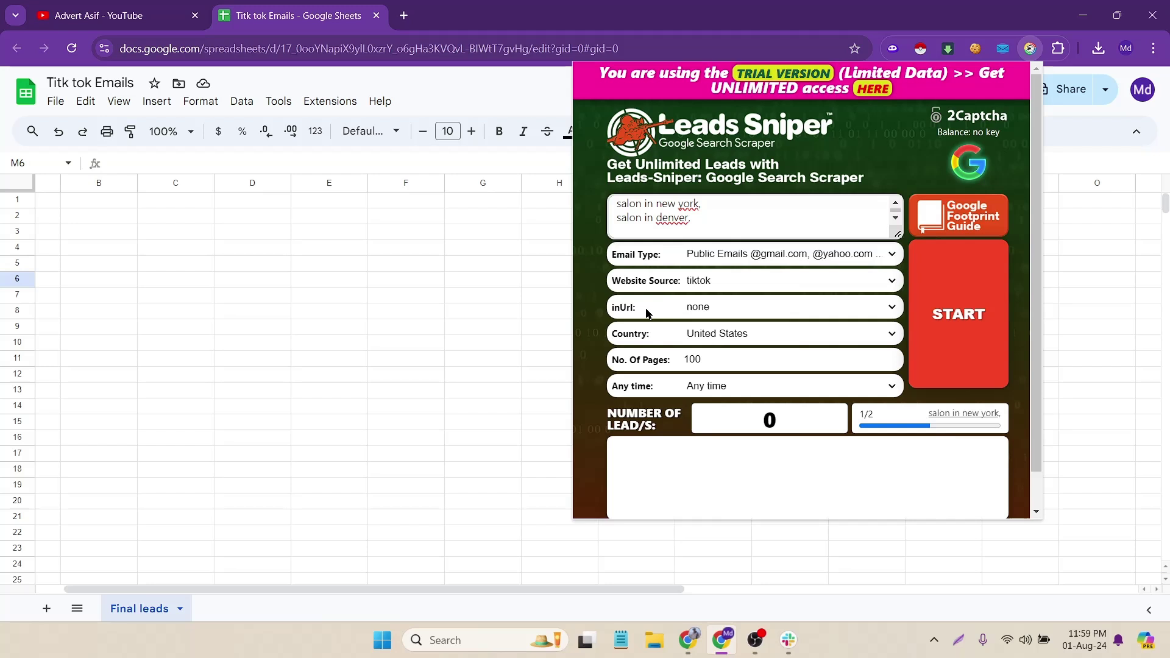
click(736, 308)
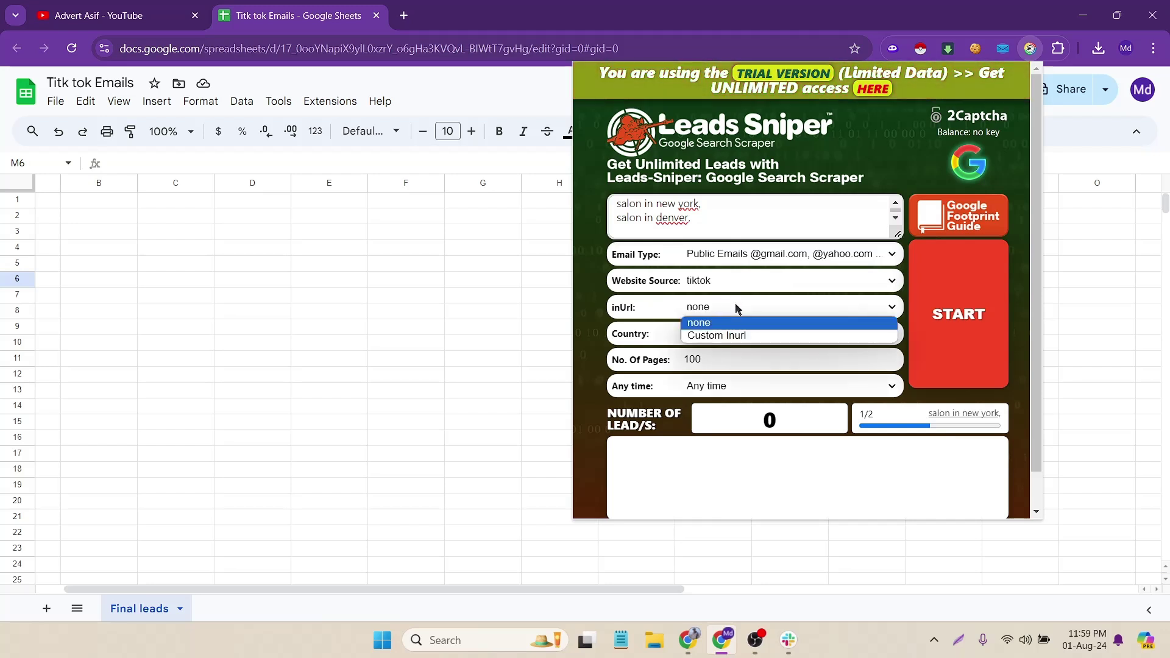
click(758, 308)
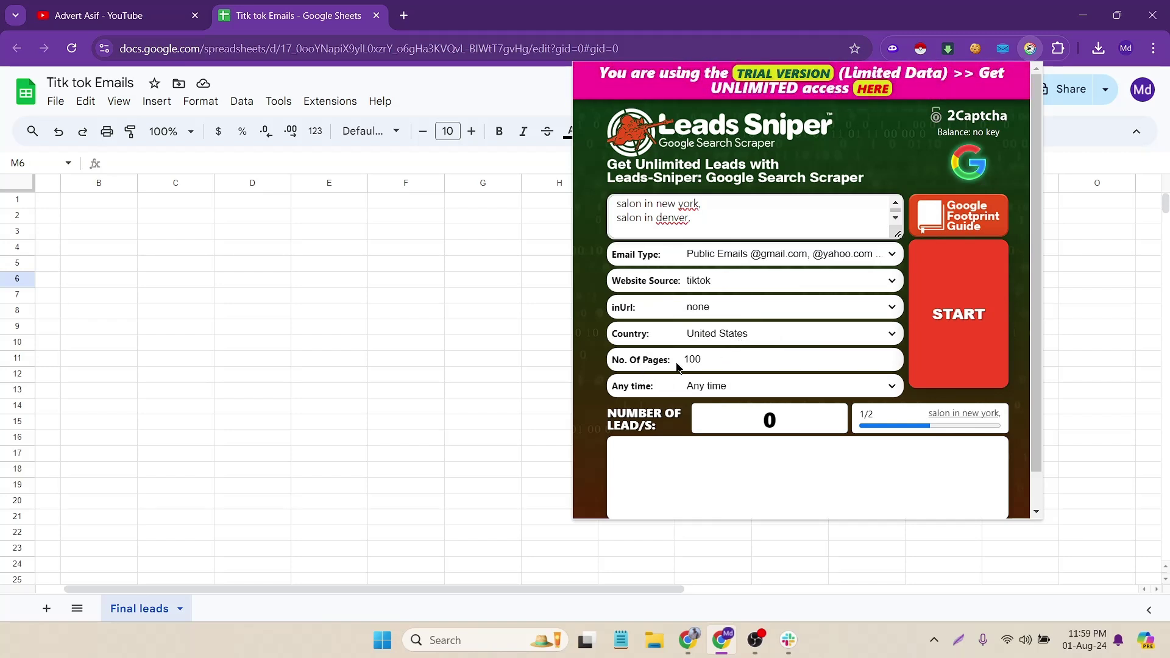
click(714, 359)
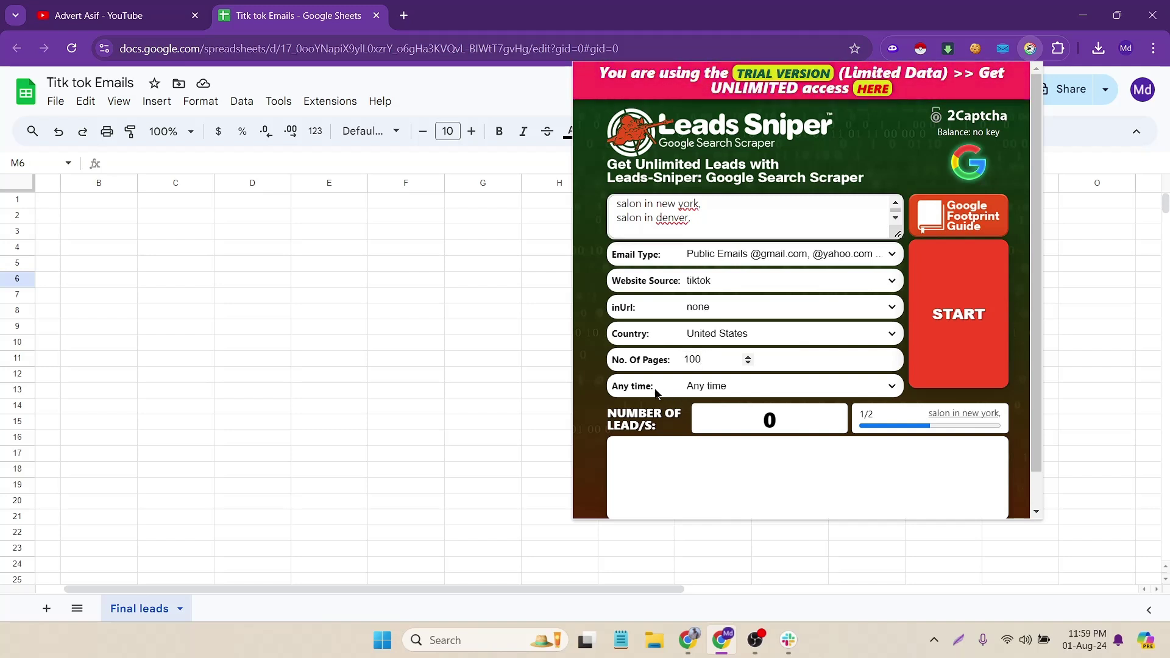
click(689, 392)
click(646, 390)
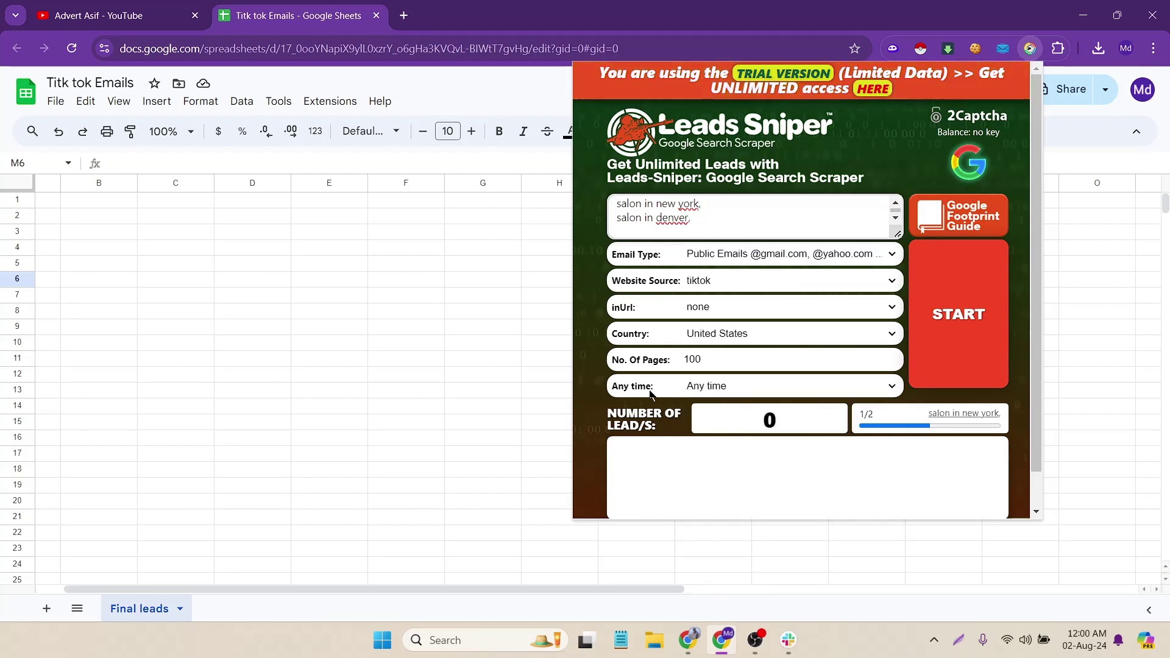
scroll(652, 444, down, 1)
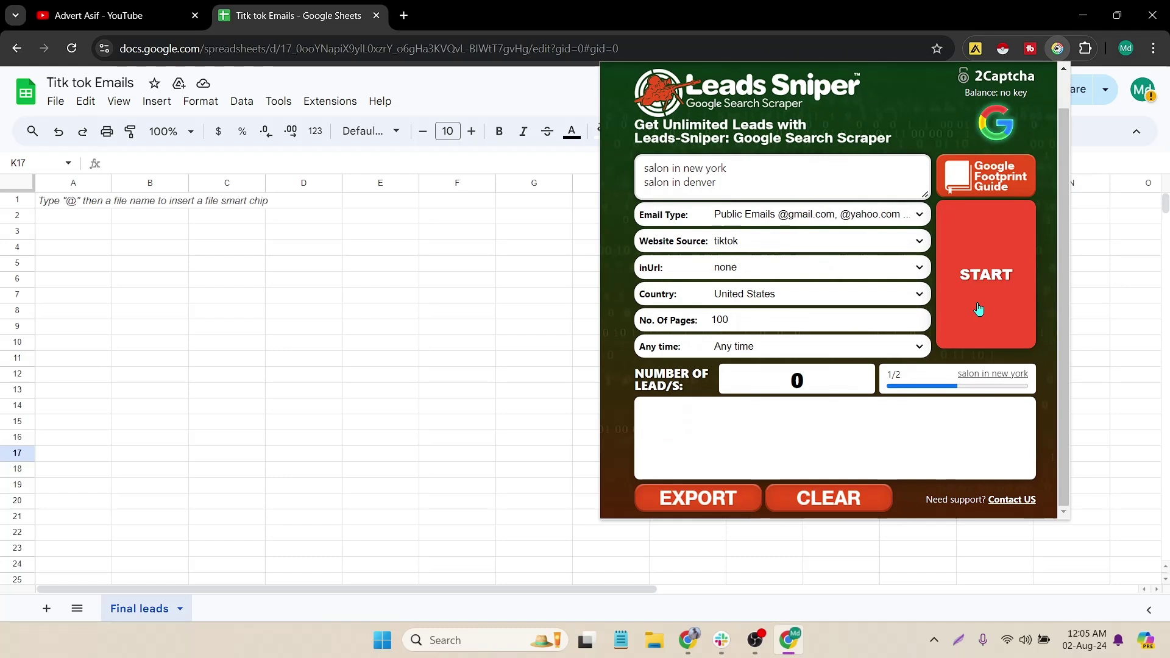
Start the TikTok scrape and let it collect 35 leads for 'salon in new york'.
click(979, 309)
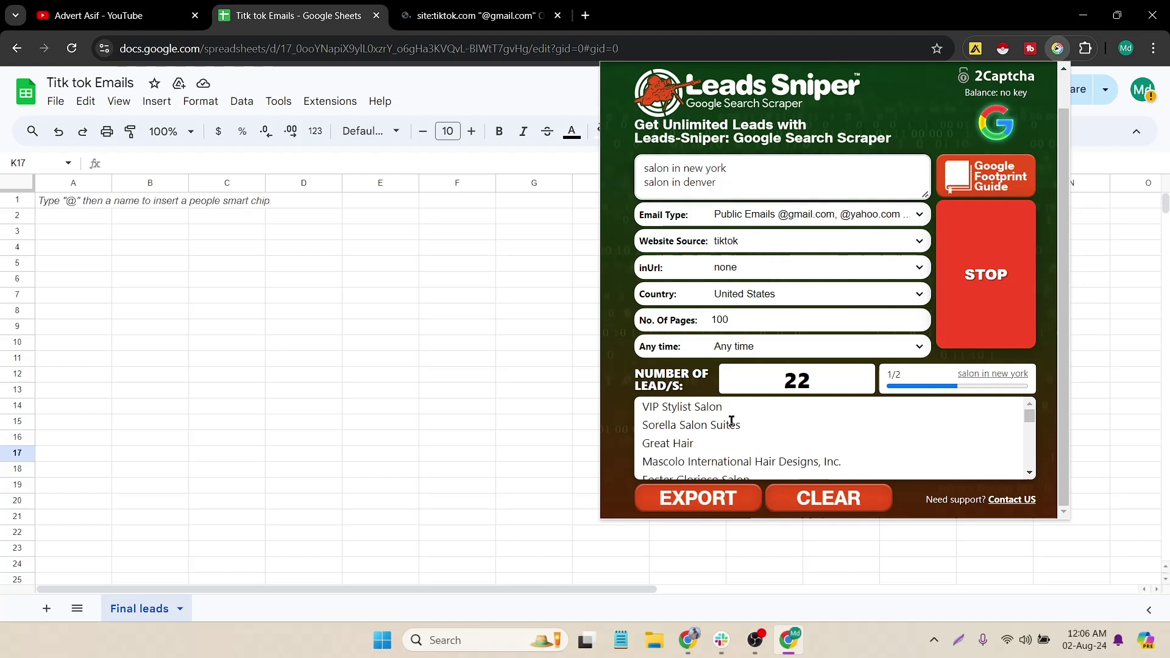
scroll(786, 426, down, 2)
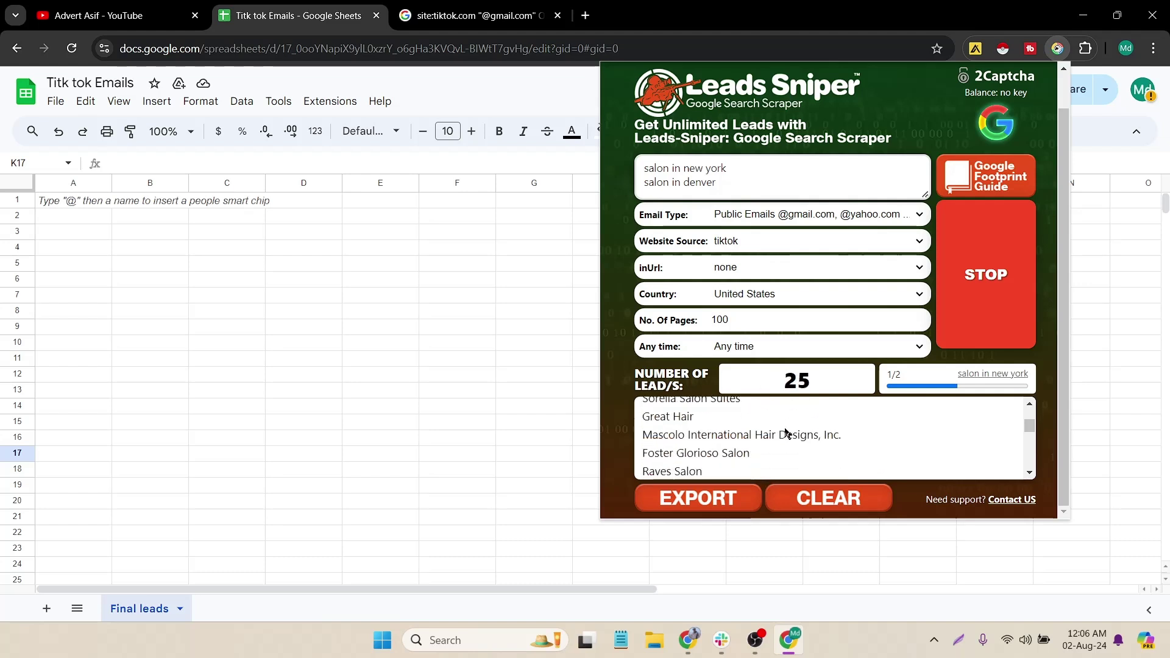
scroll(787, 434, down, 2)
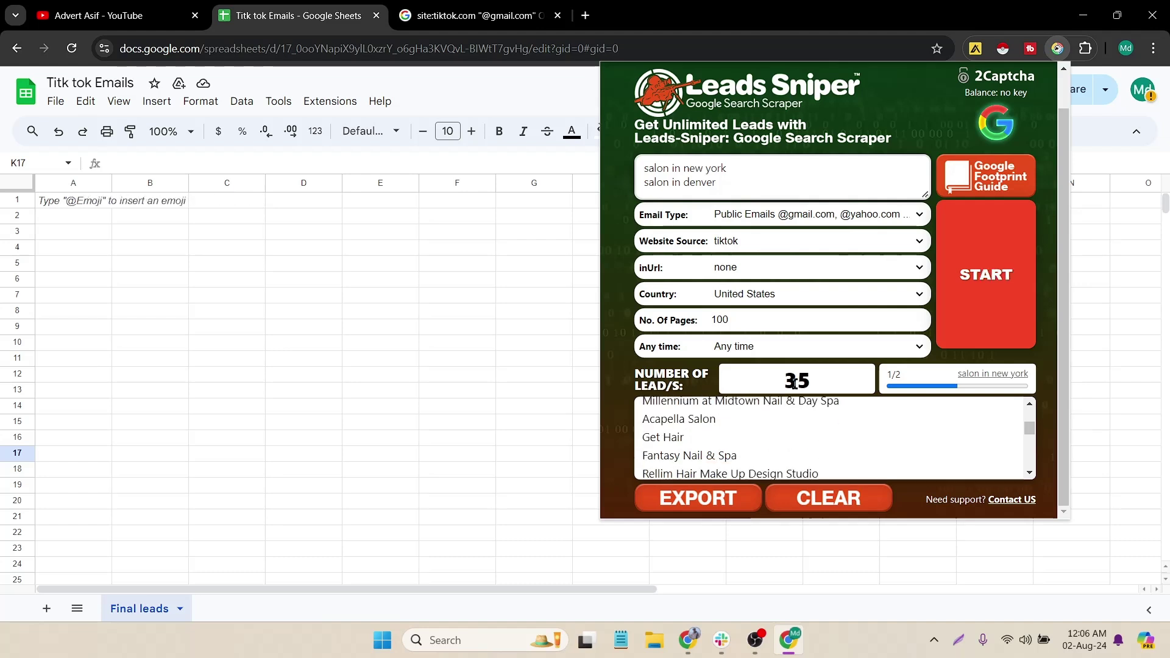
double_click(795, 383)
Dismiss the free-trial notice, export the leads as salon-in-new-york-(08-02-2024).csv and open it in Excel.
click(986, 331)
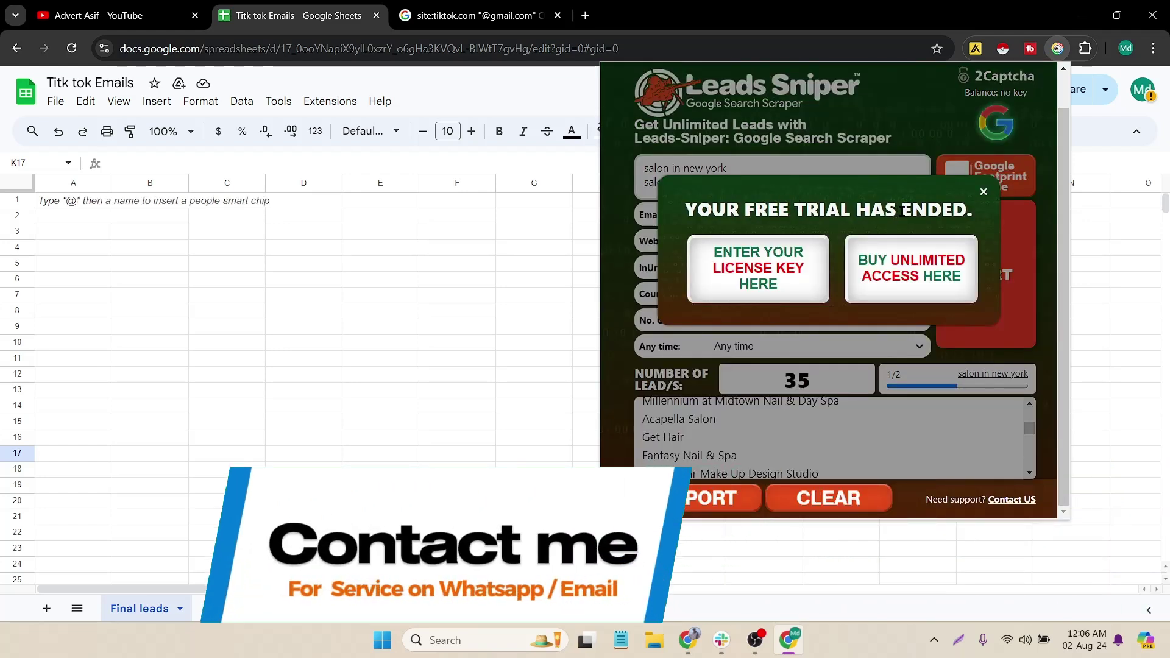
click(984, 194)
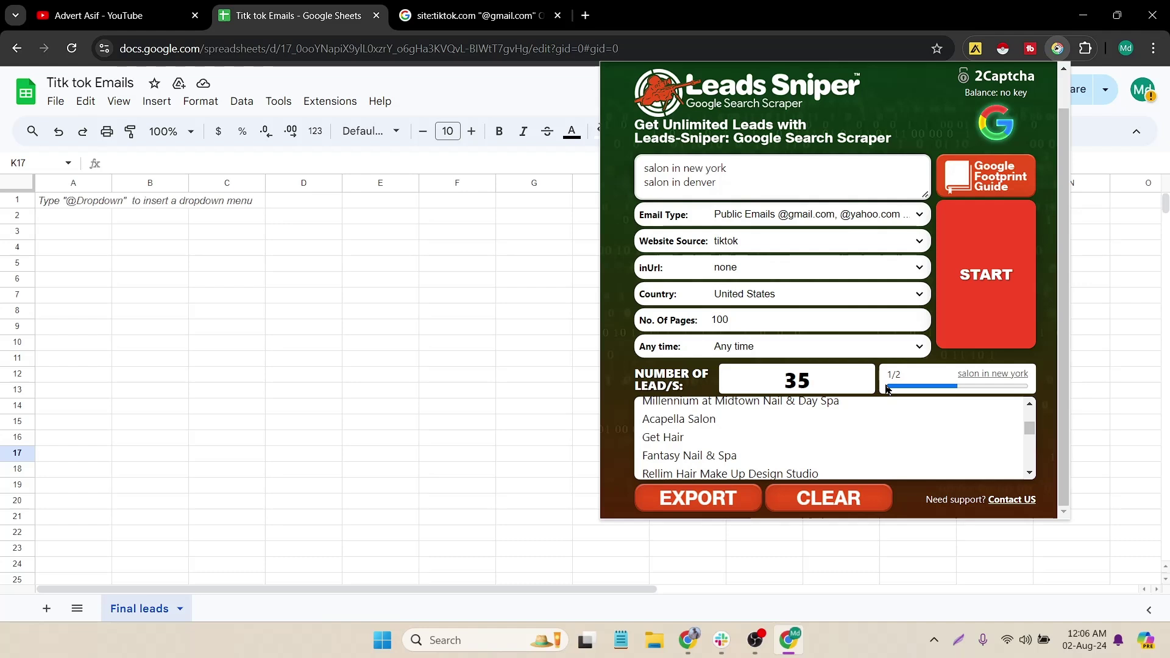
click(713, 499)
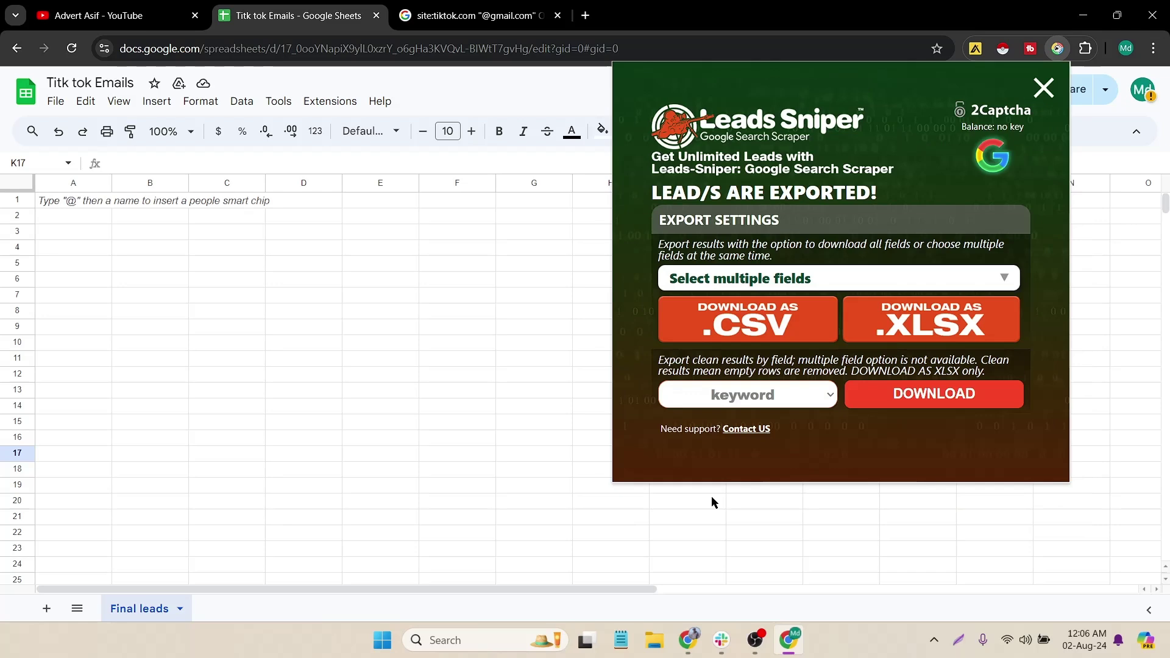
click(779, 339)
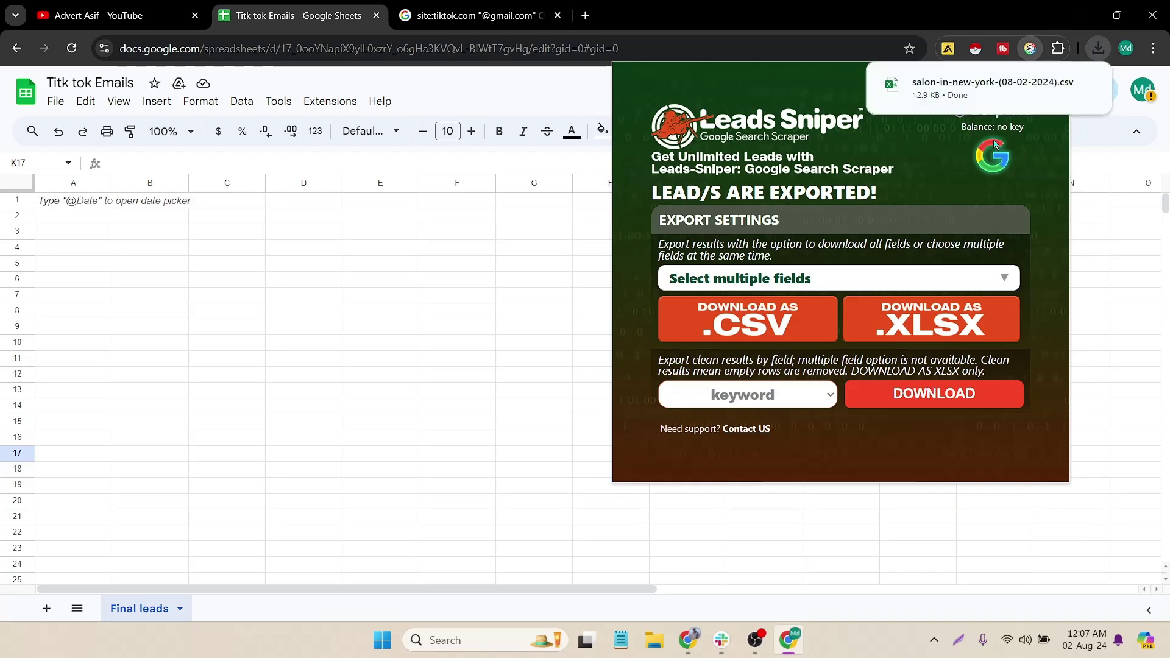
click(953, 90)
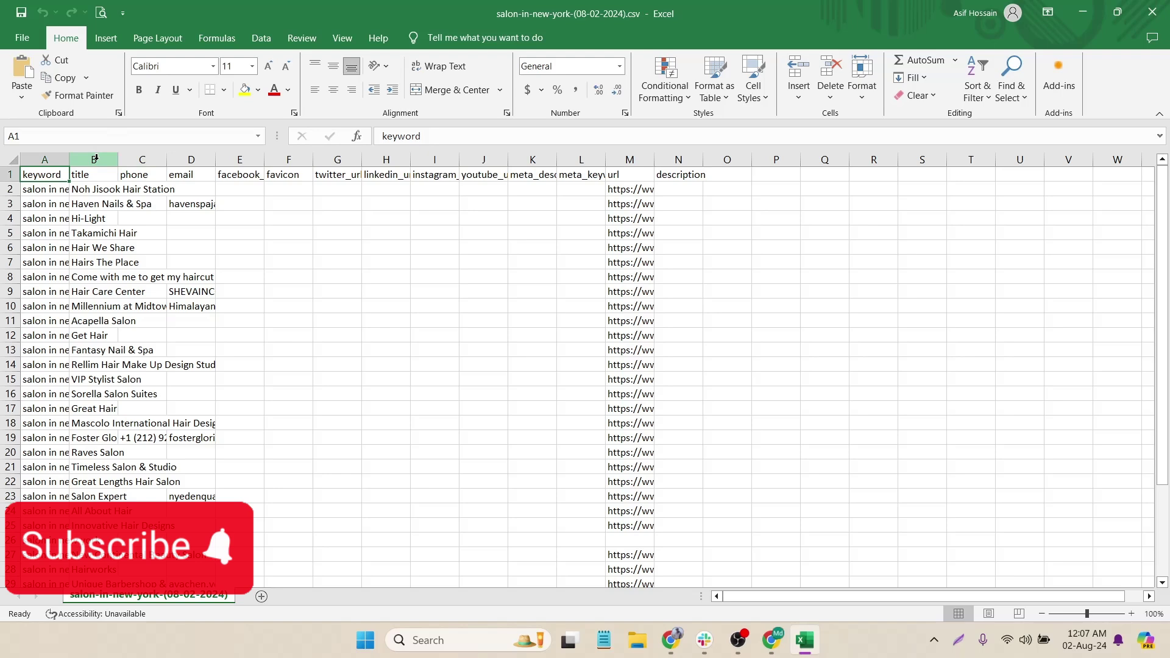
Widen columns A, B and C so keywords, titles and the C19 phone number are readable.
drag(69, 159, 254, 159)
click(117, 160)
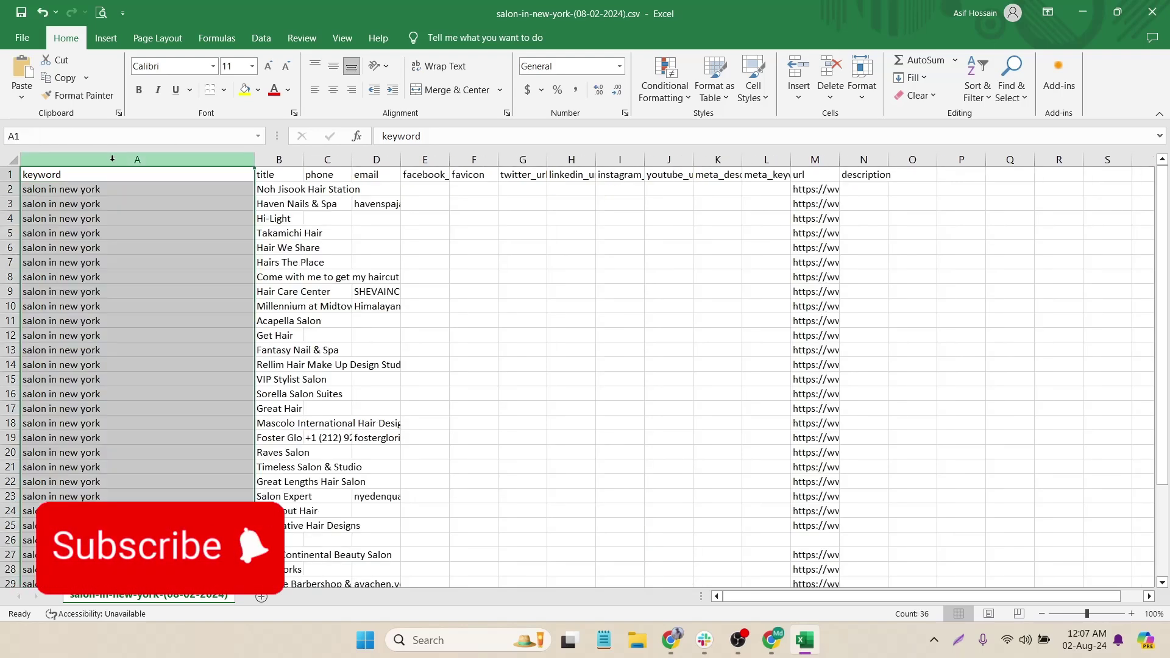
scroll(207, 295, down, 7)
scroll(207, 351, up, 4)
scroll(210, 351, up, 3)
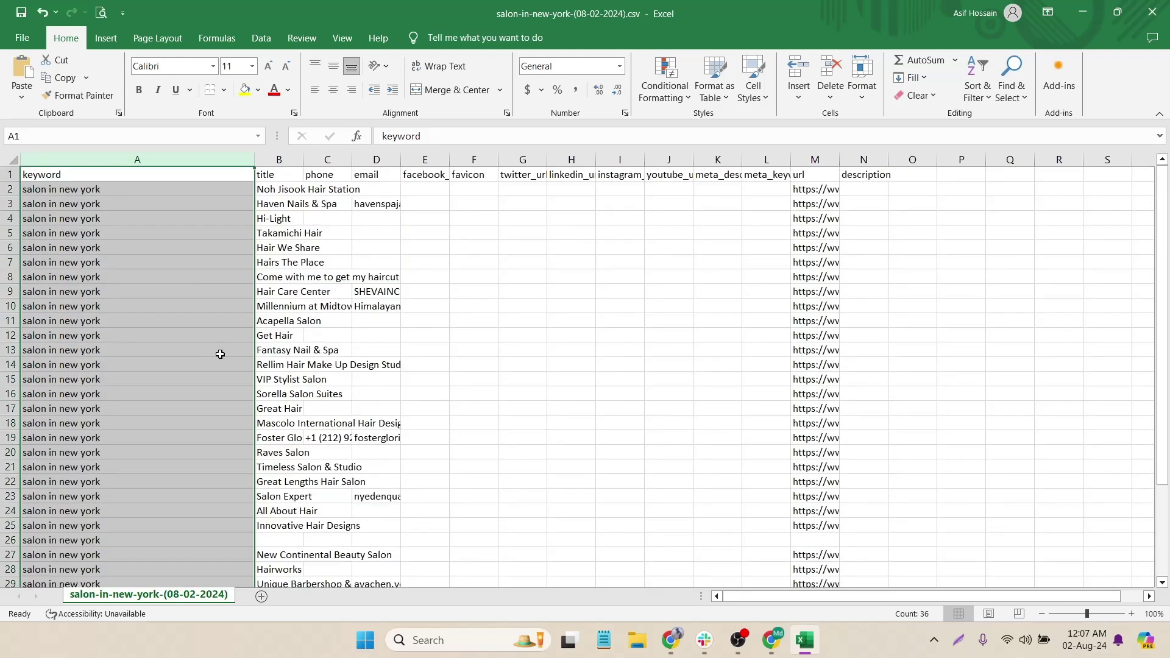
click(306, 274)
drag(307, 163, 523, 160)
click(365, 159)
click(451, 159)
scroll(463, 305, down, 3)
scroll(458, 395, up, 2)
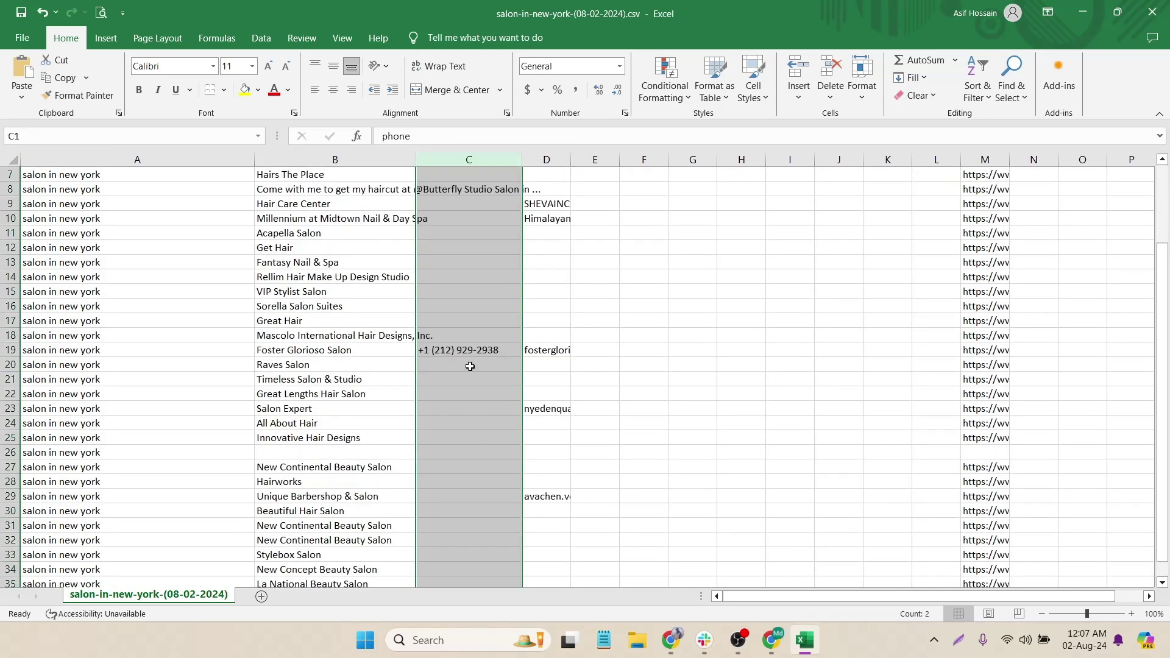
click(465, 405)
scroll(553, 328, up, 1)
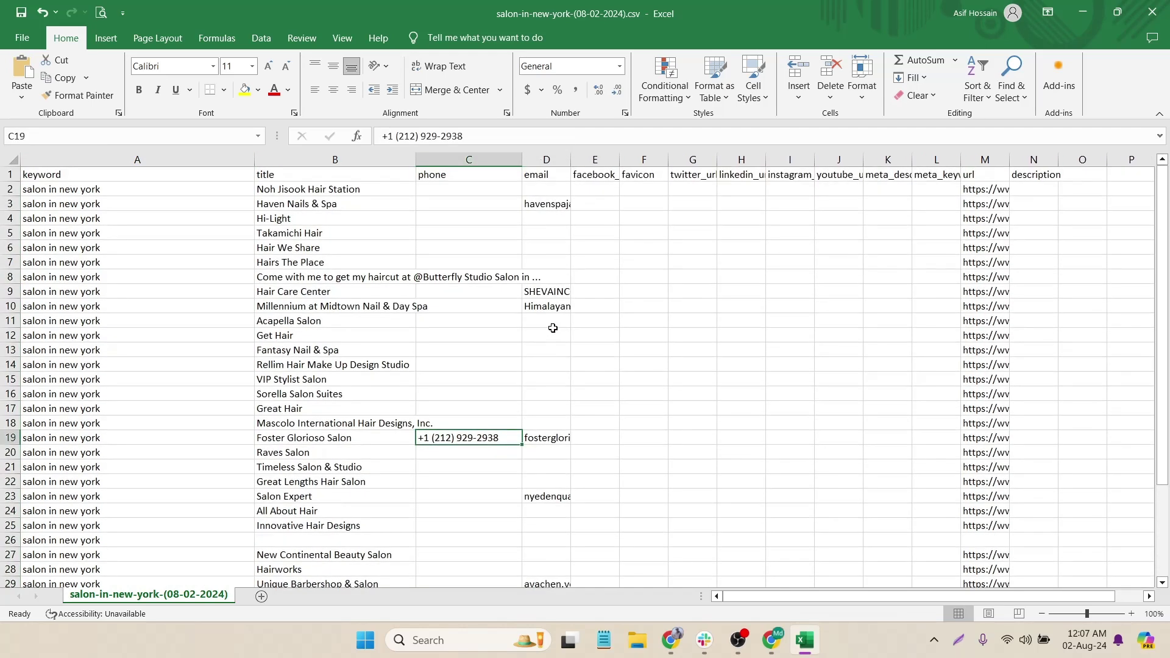
Select the email and url columns and inspect the TikTok URLs in column M.
click(548, 160)
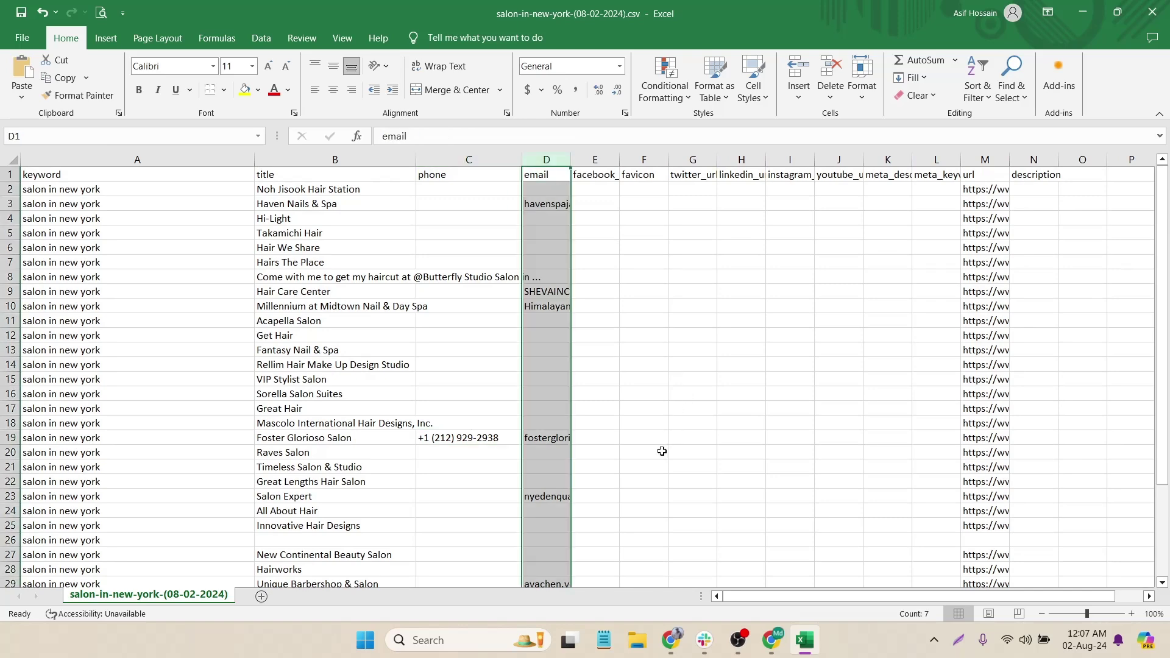
scroll(768, 528, down, 1)
scroll(900, 448, up, 2)
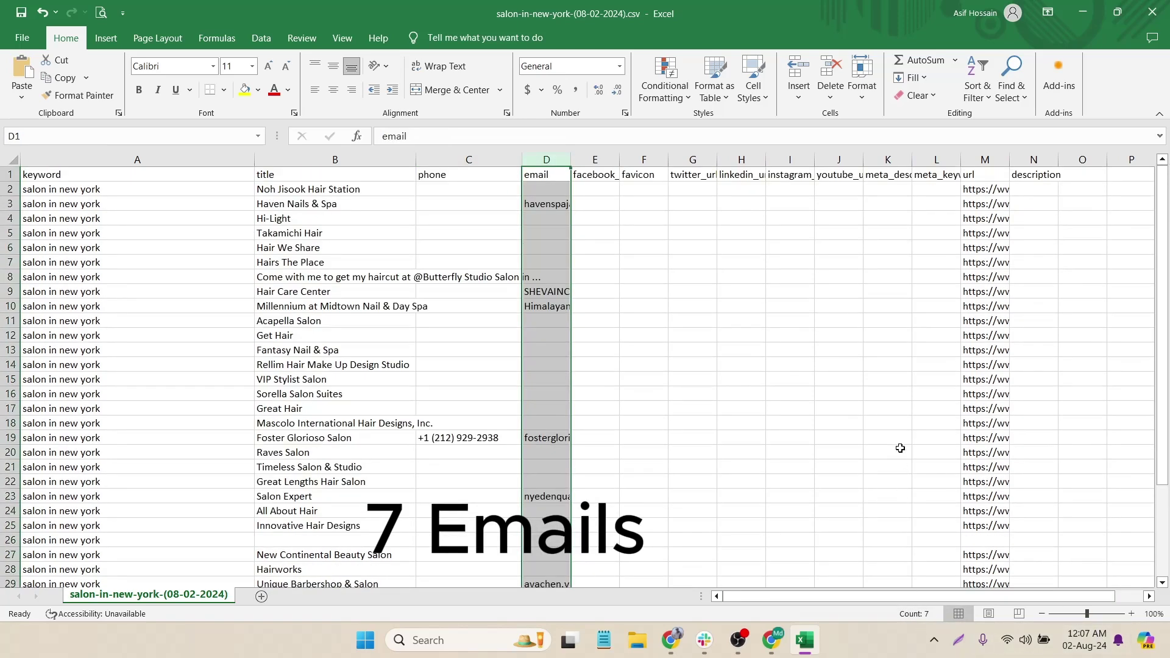
click(898, 389)
click(985, 159)
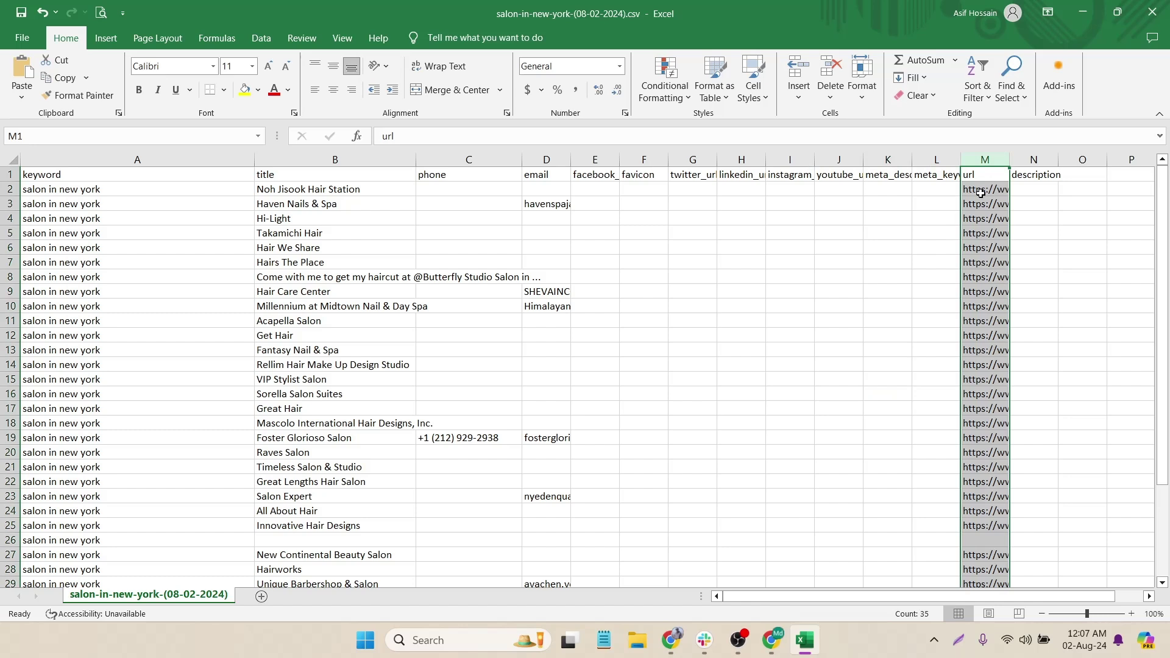
click(974, 233)
click(981, 394)
click(985, 423)
click(1009, 481)
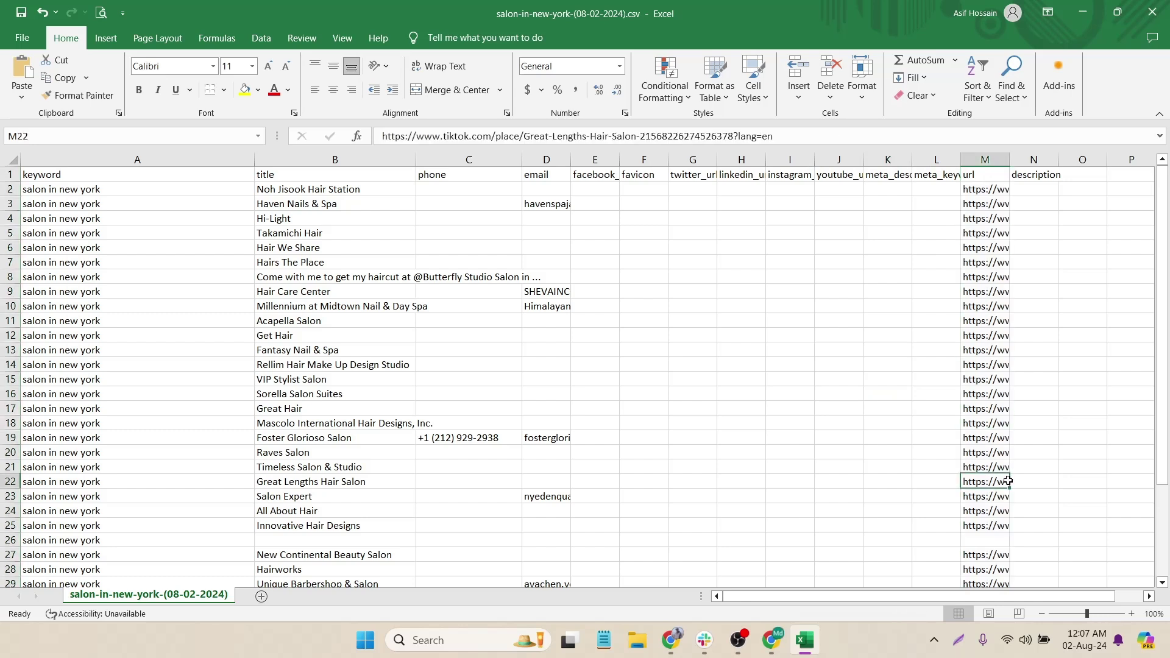
click(754, 394)
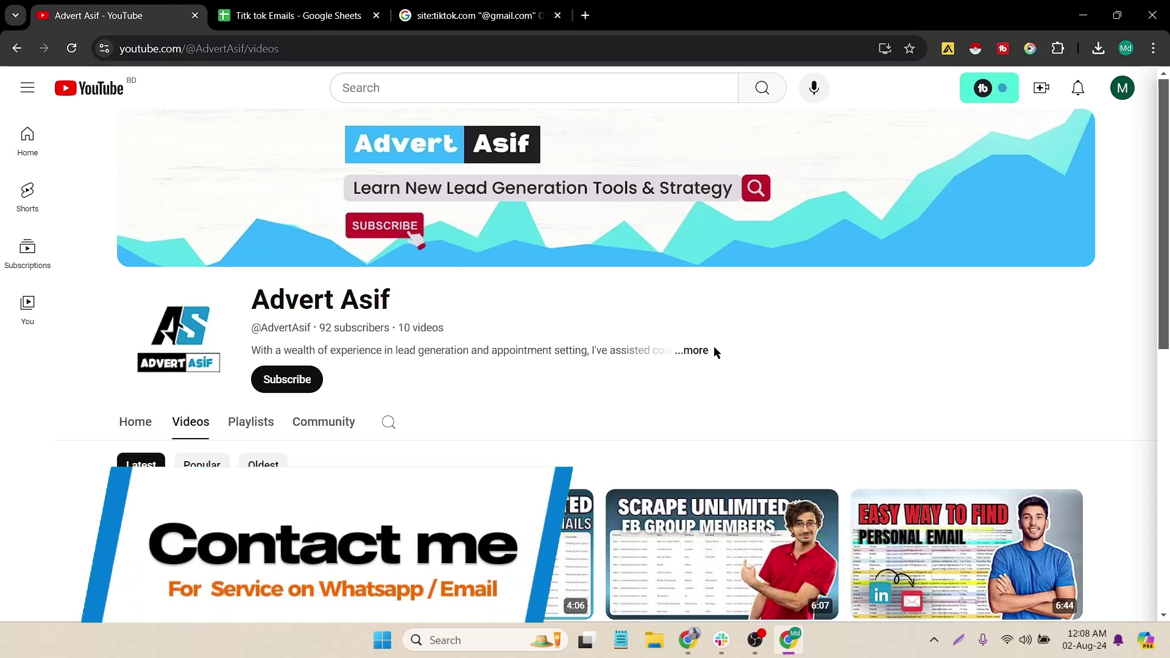
click(690, 350)
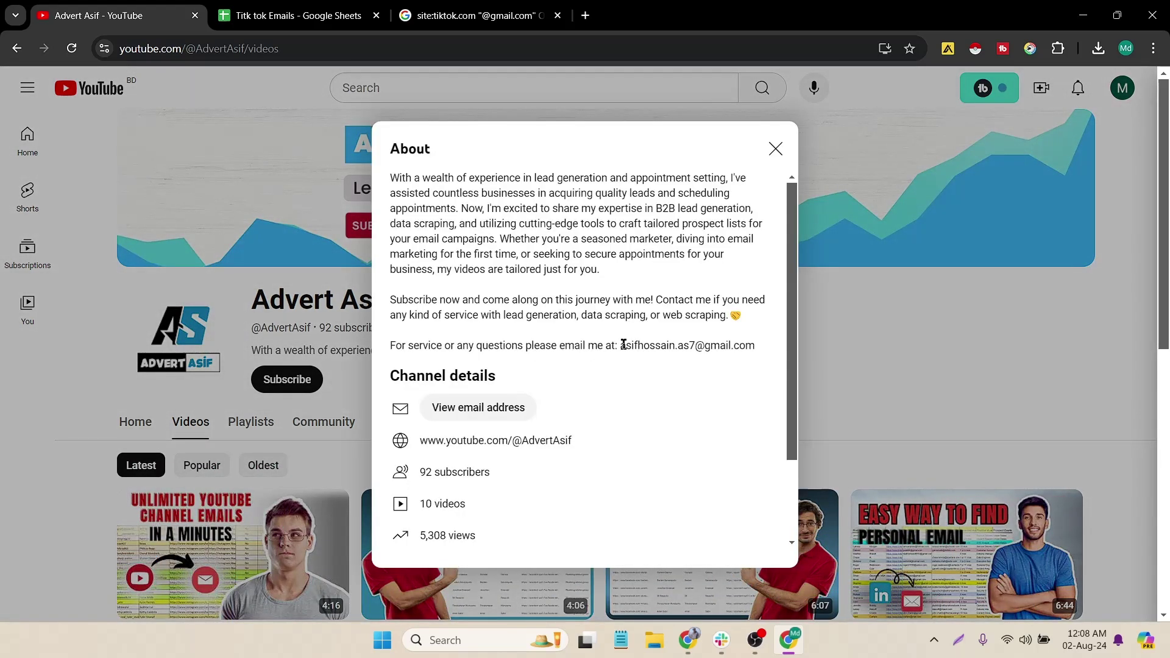
drag(620, 346, 756, 346)
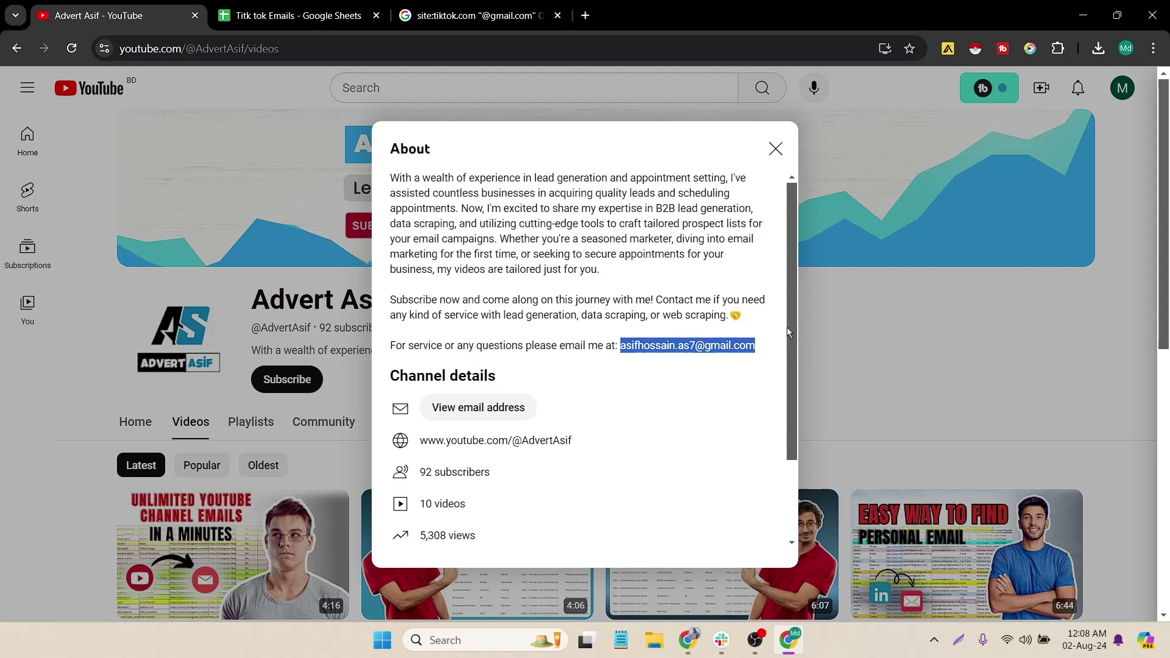
click(805, 328)
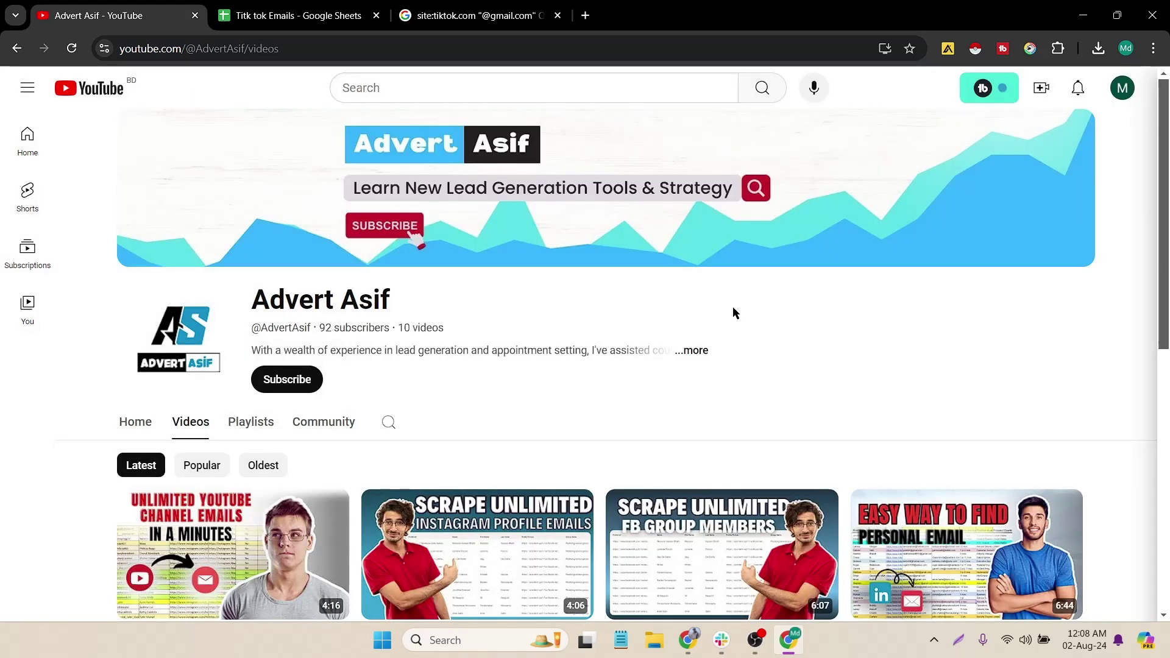